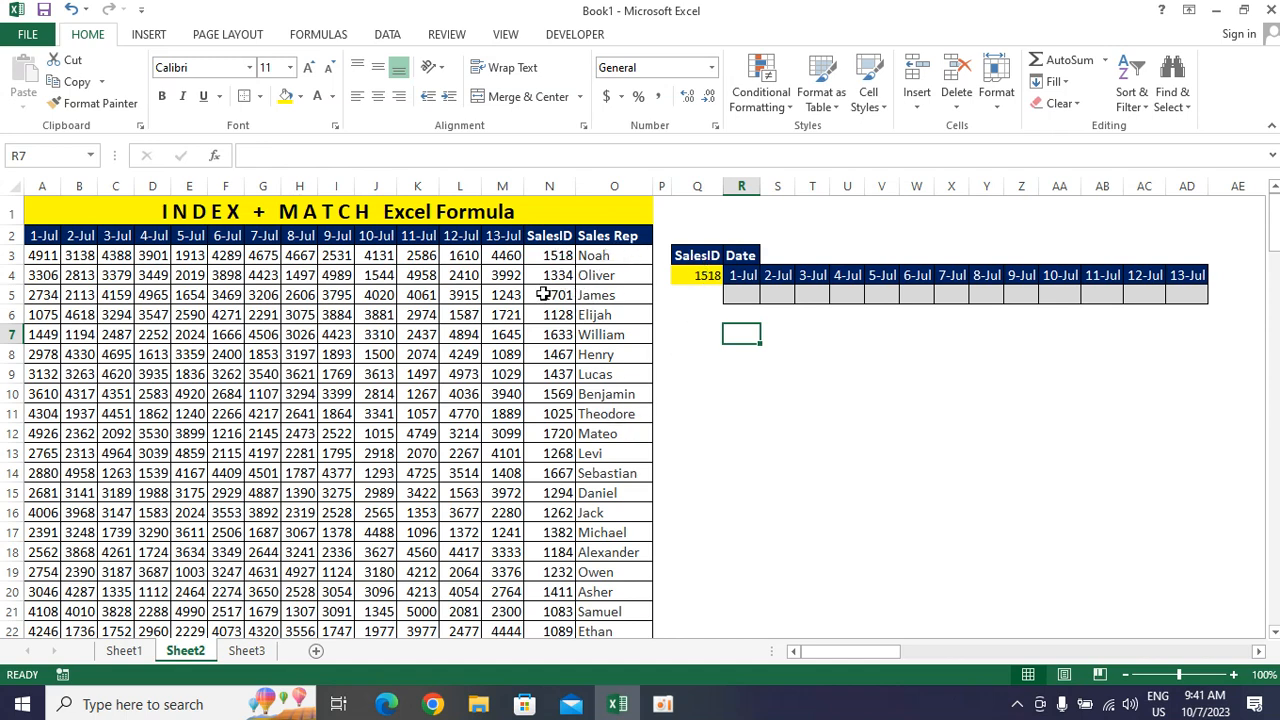
click(704, 276)
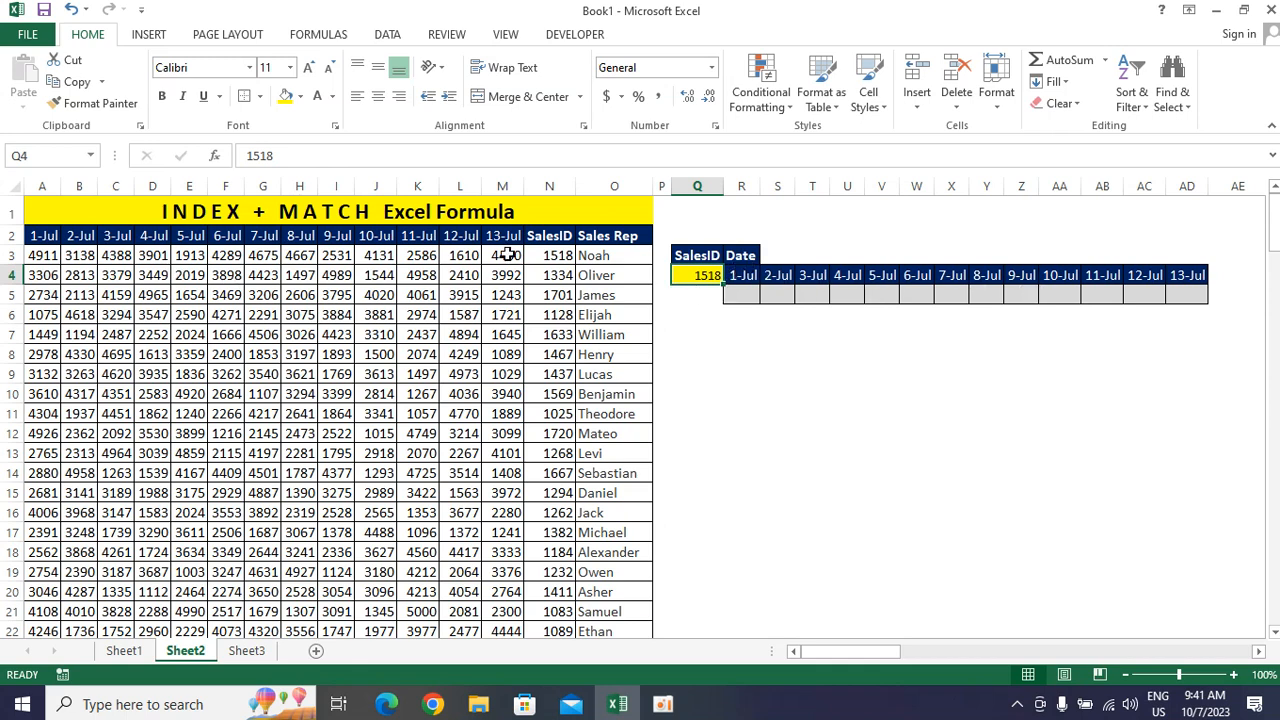
drag(743, 291, 1178, 293)
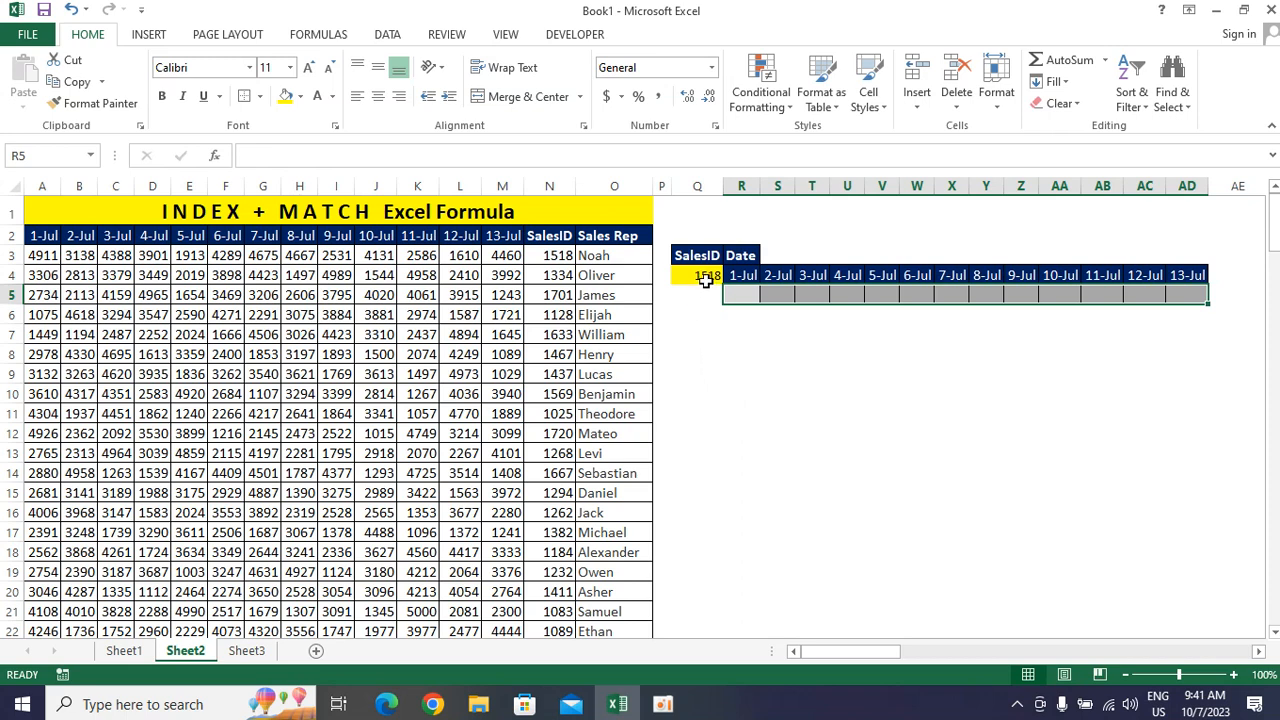
drag(704, 277, 708, 580)
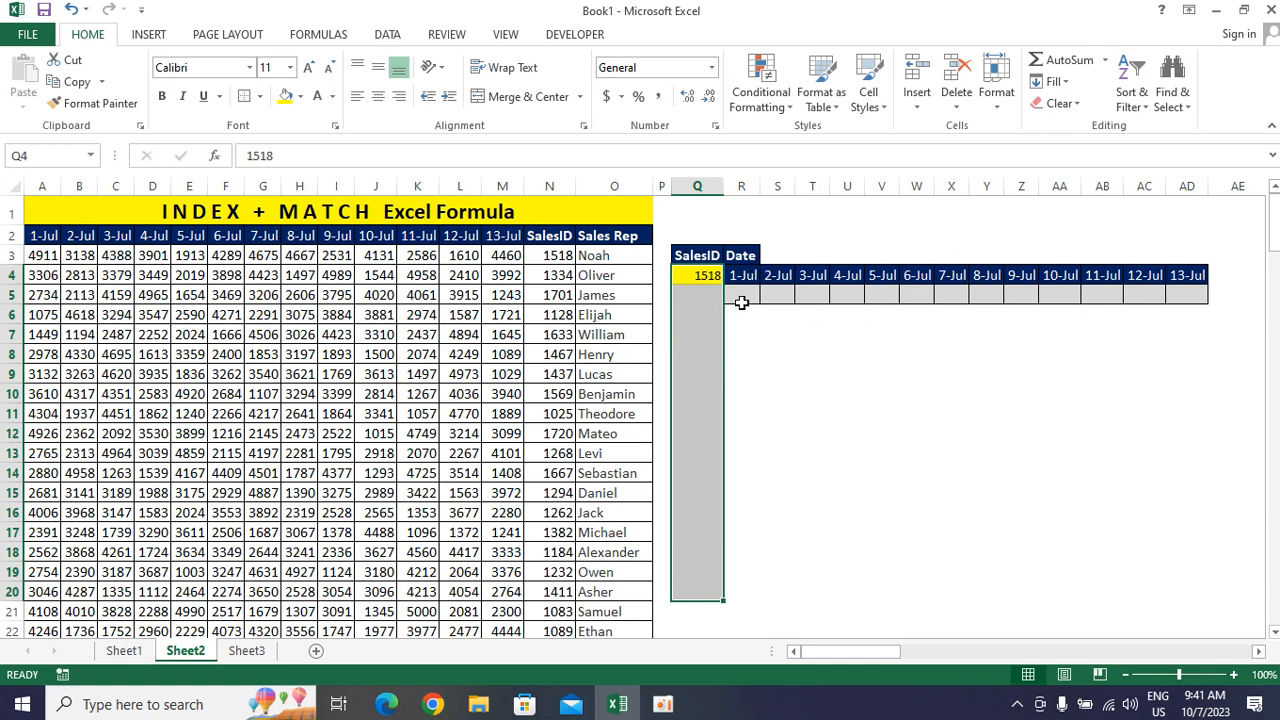
Start an INDEX formula in cell R5, below the 1-Jul header of the lookup table
click(741, 298)
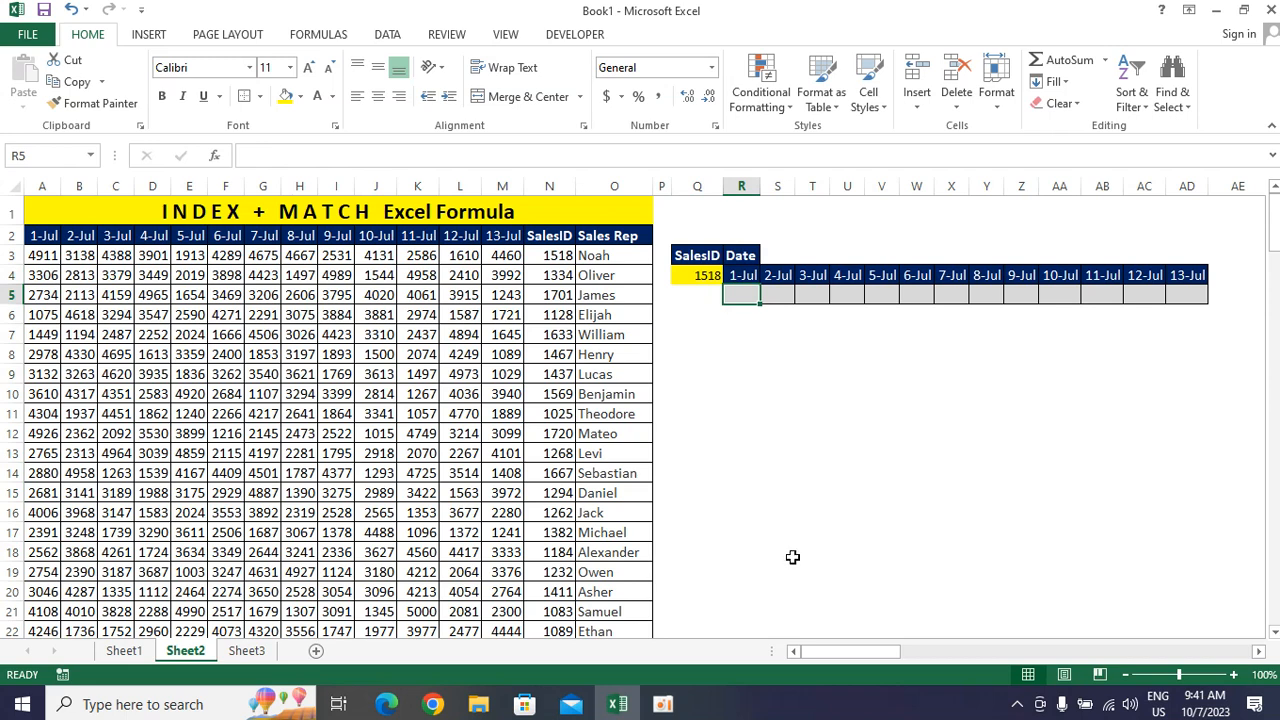
text(=ind)
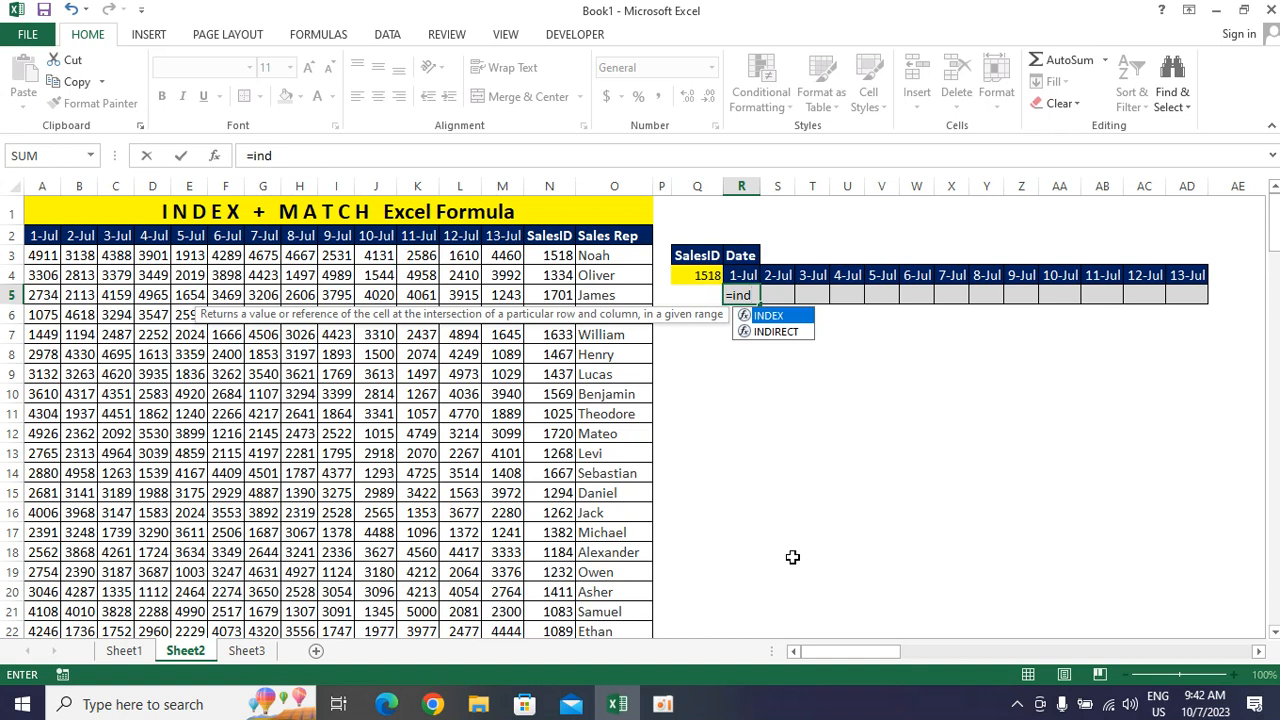
key(Escape)
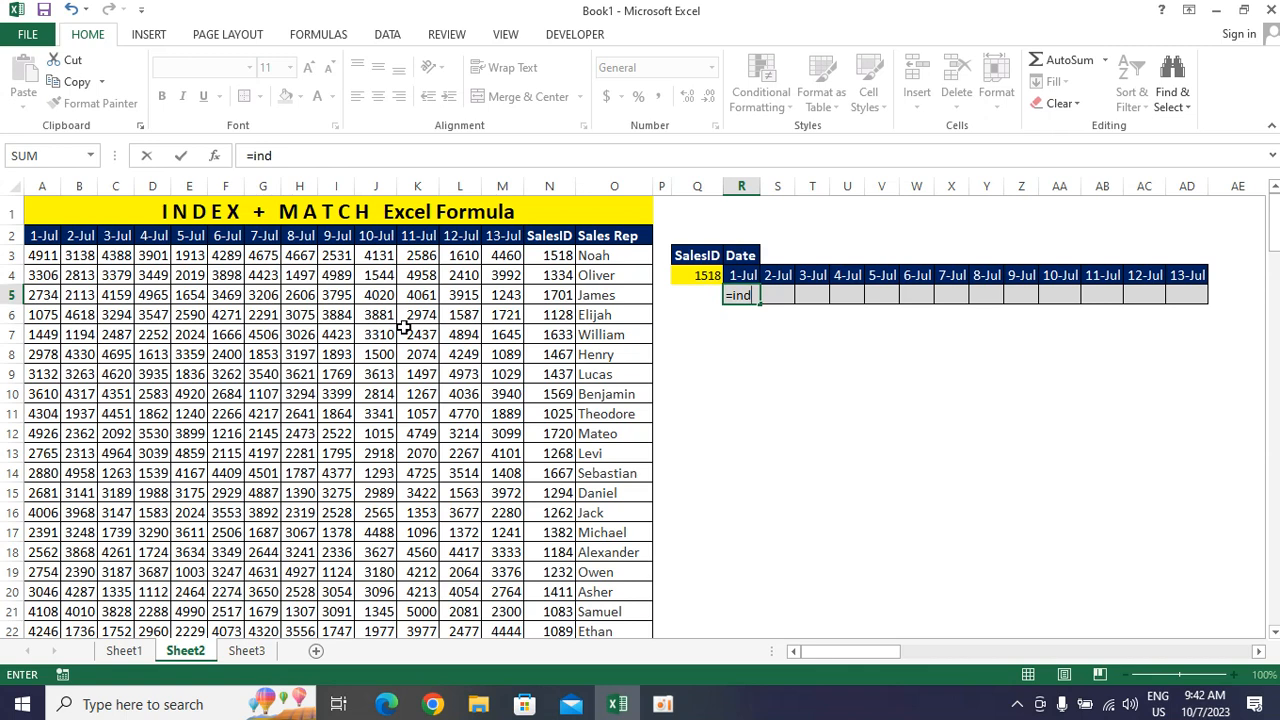
text(ex)
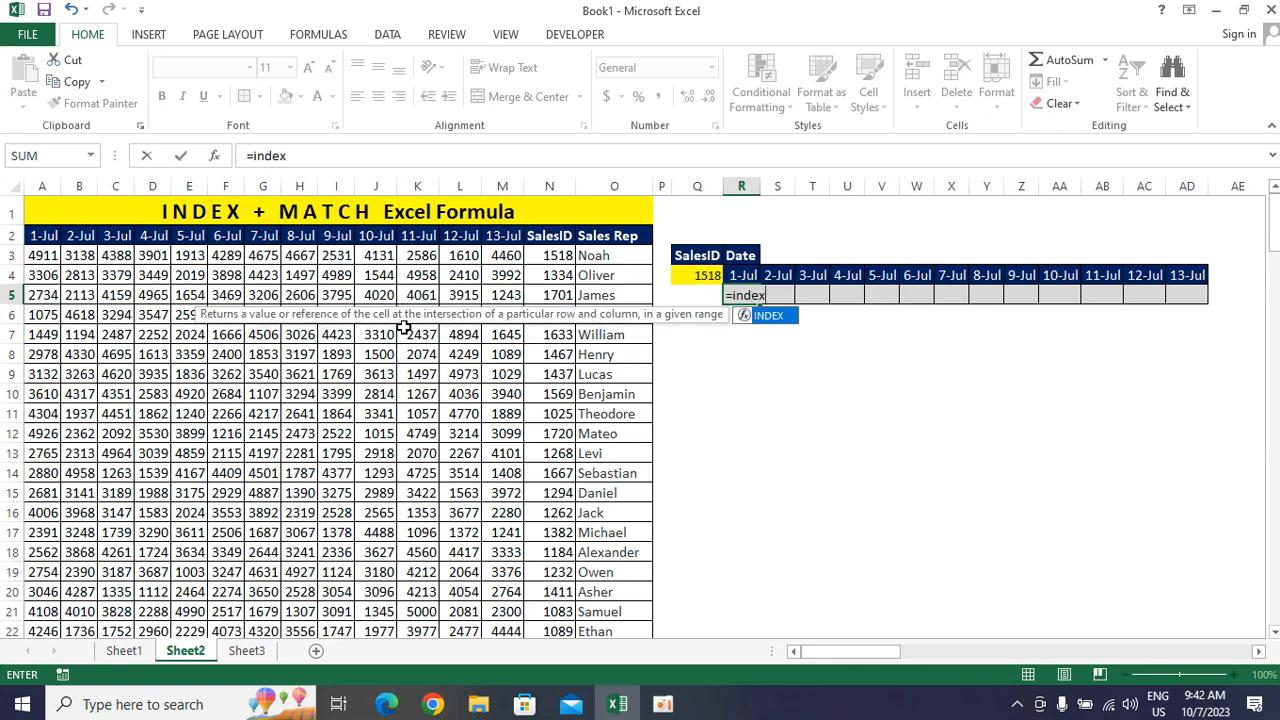
key(Tab)
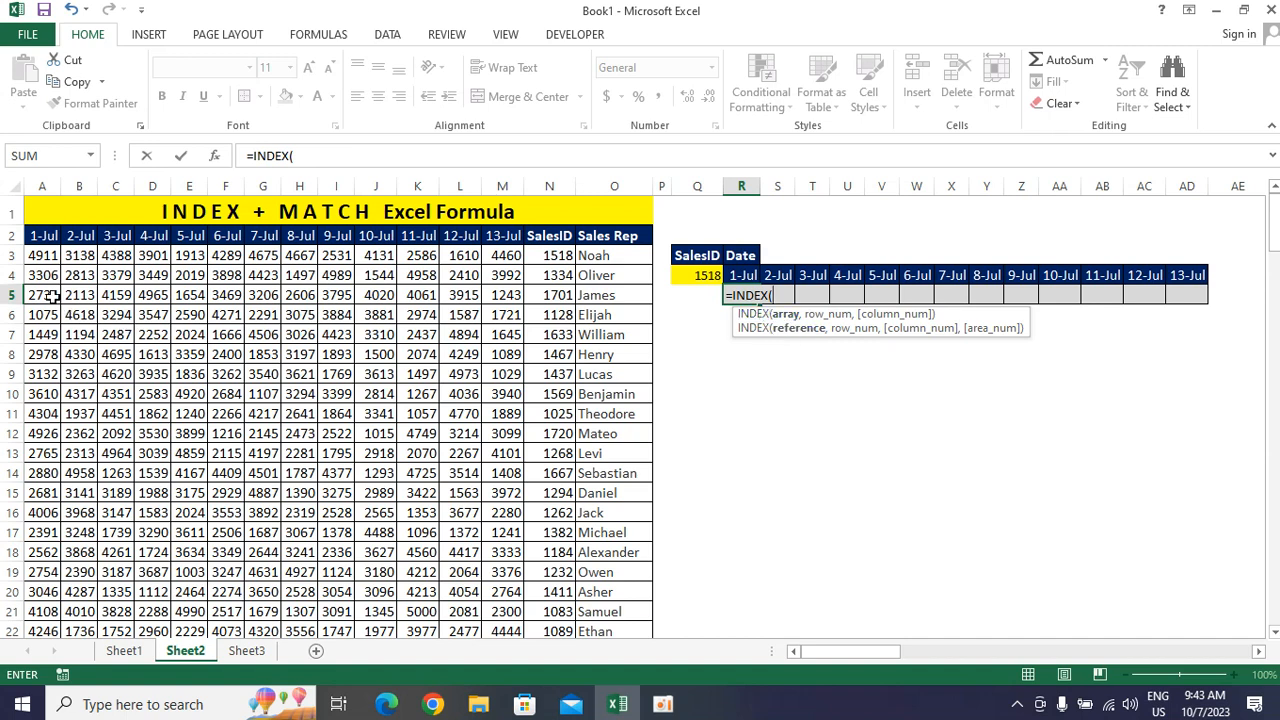
Use the sales figures in A3:M90 as the array of the INDEX function
click(44, 262)
mouse_move(617, 704)
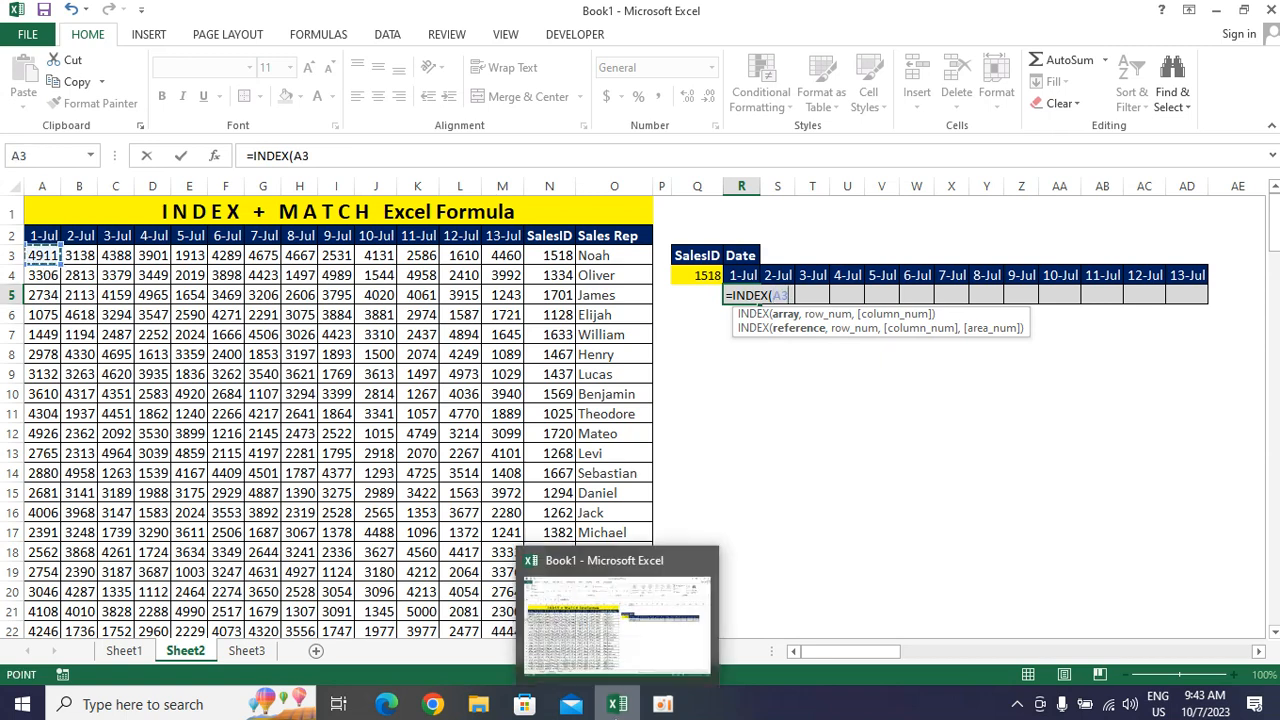
drag(44, 262, 502, 262)
key(shift+Right)
key(shift+Left)
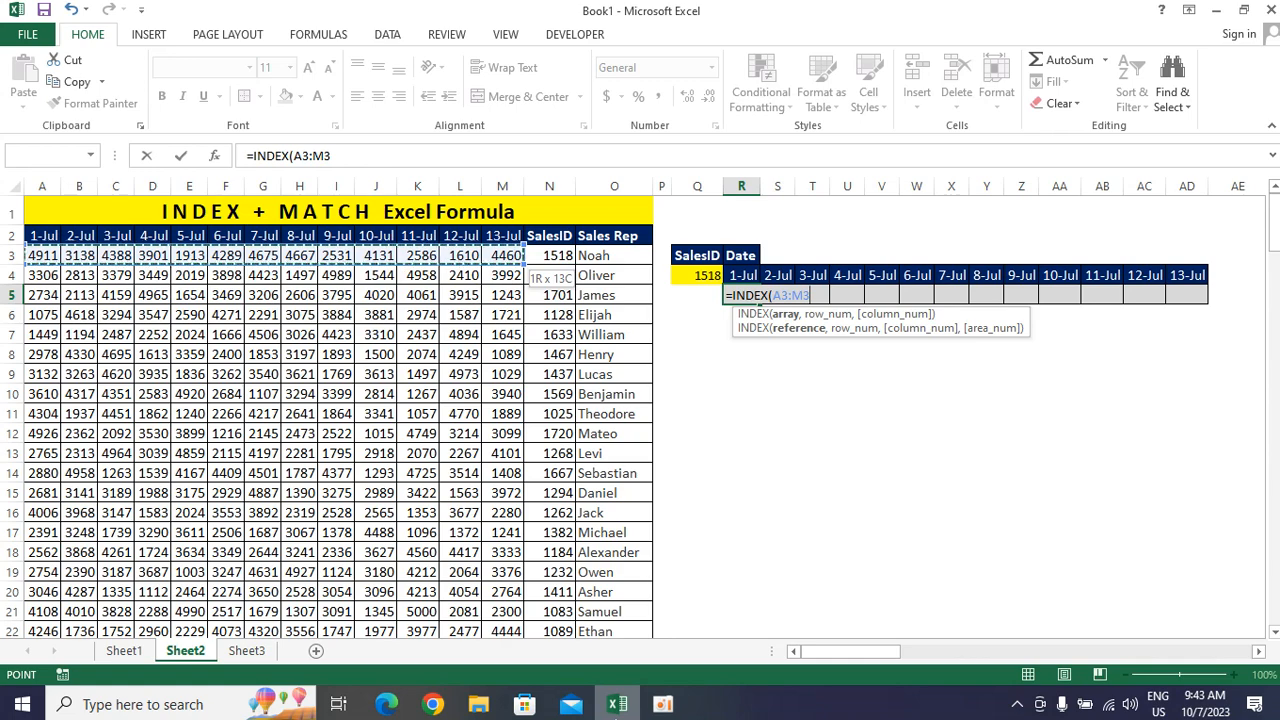
key(ctrl+shift+Down)
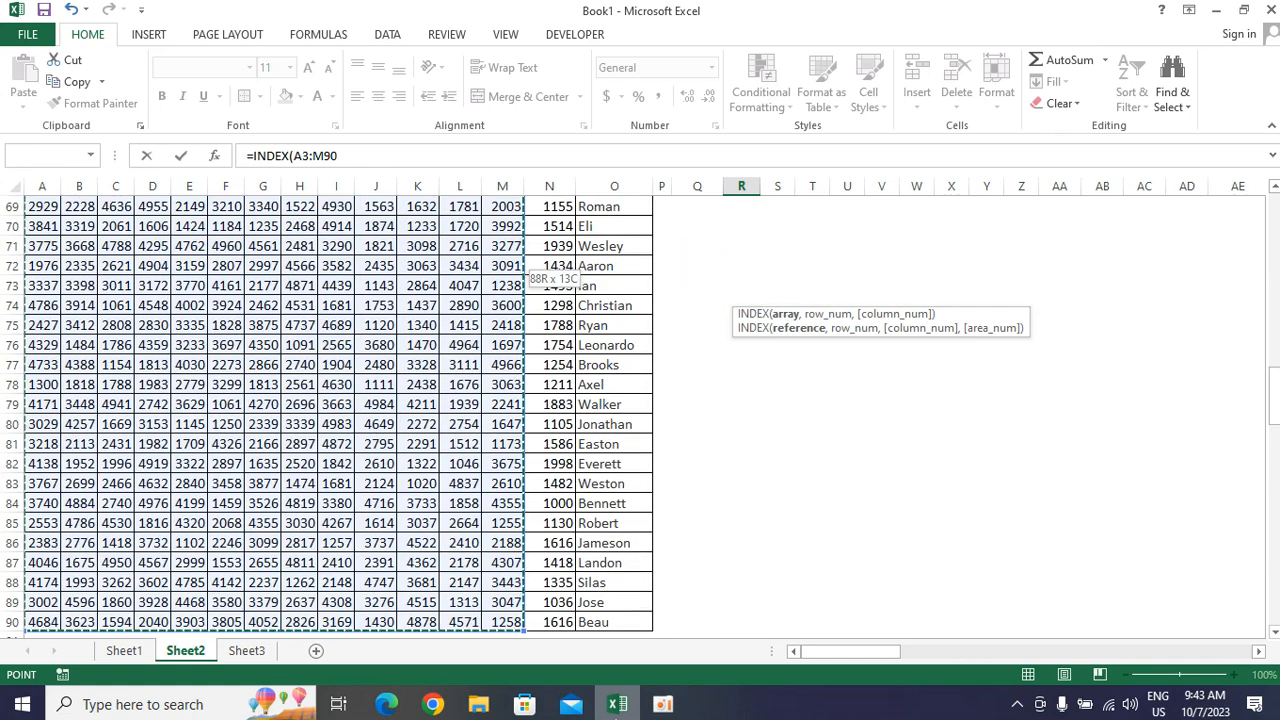
Make the INDEX array reference fully absolute as $A$3:$M$90
click(294, 156)
text($)
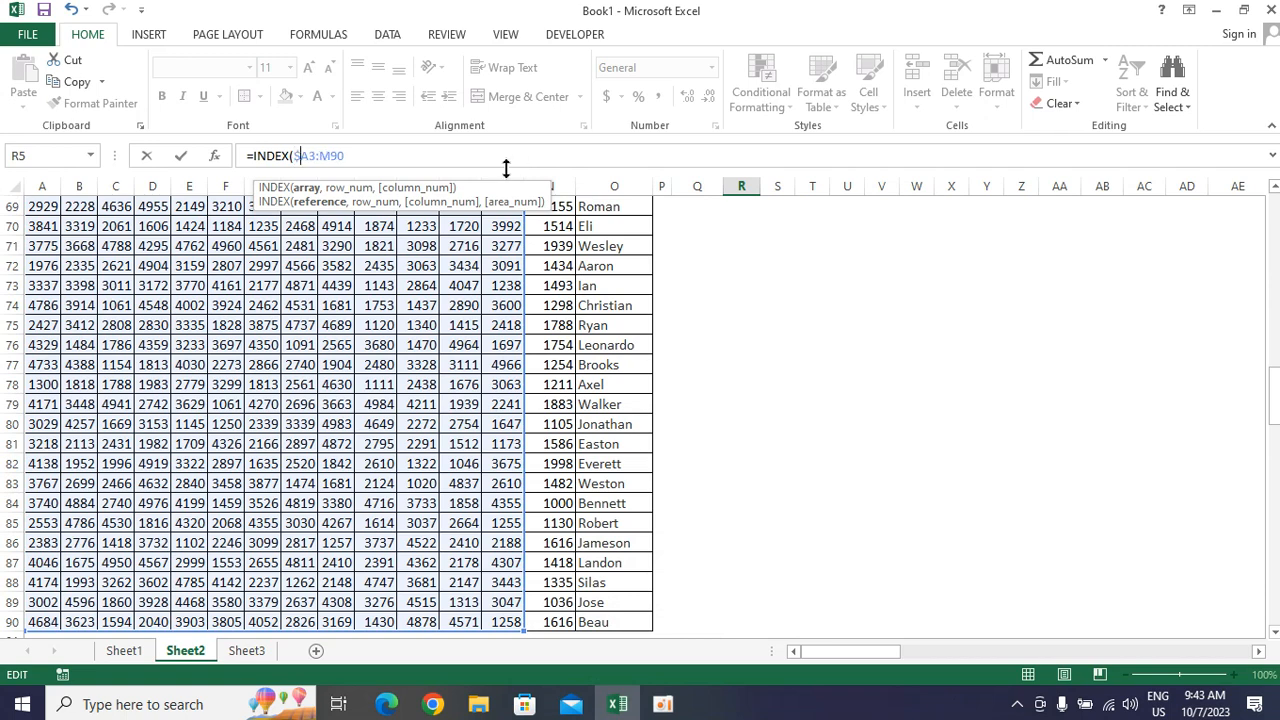
click(312, 156)
text($)
click(326, 157)
text($)
drag(1272, 391, 1271, 225)
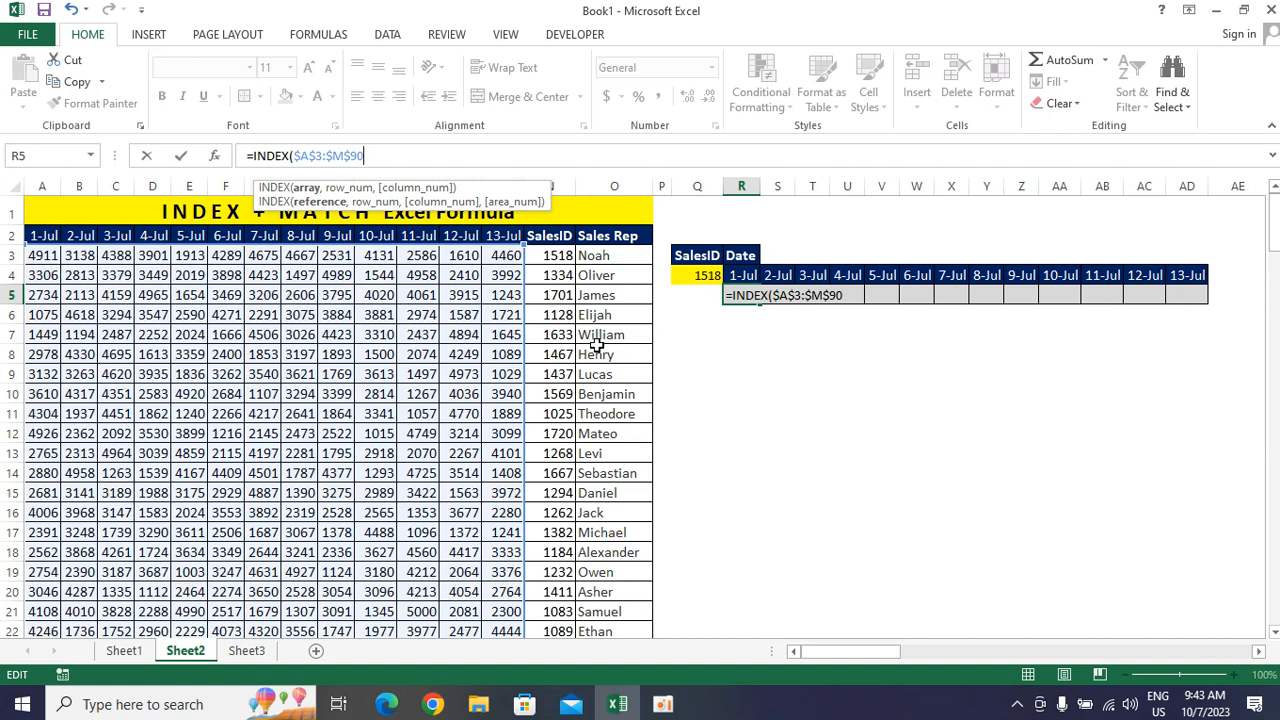
Add a MATCH function as the row number, with the SalesID cell as absolute lookup value $Q$4
text(,)
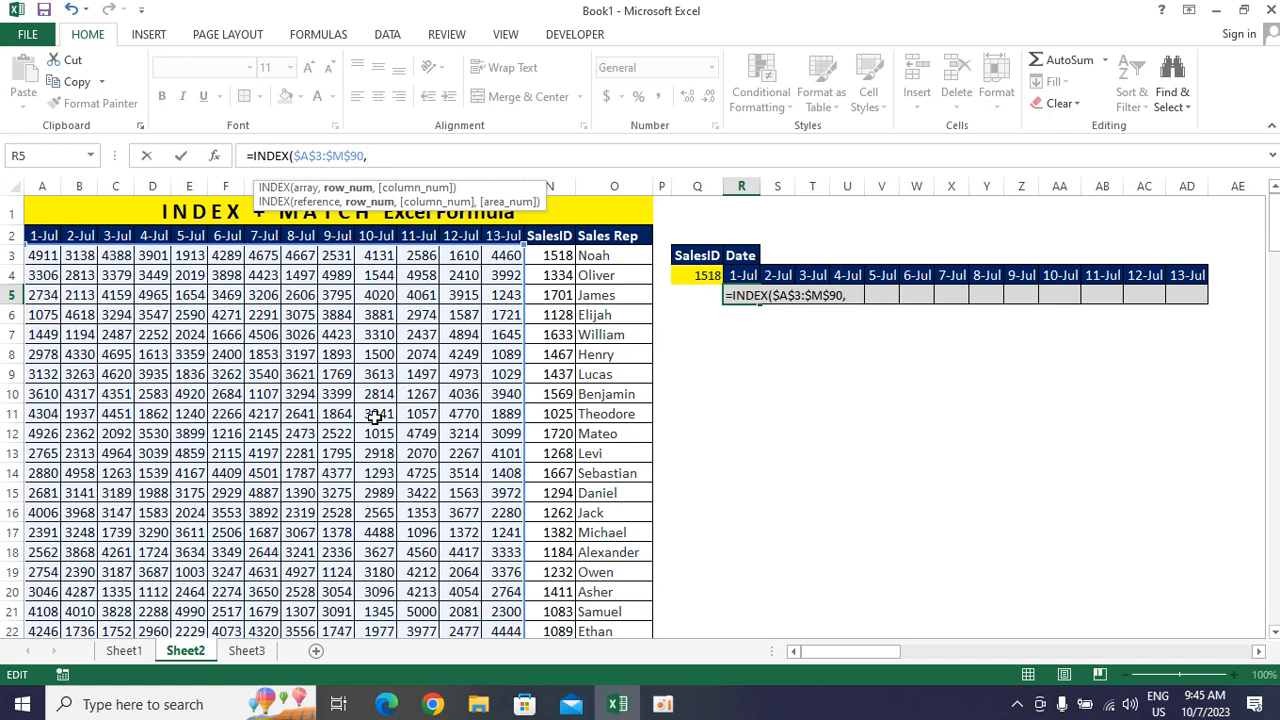
text(match)
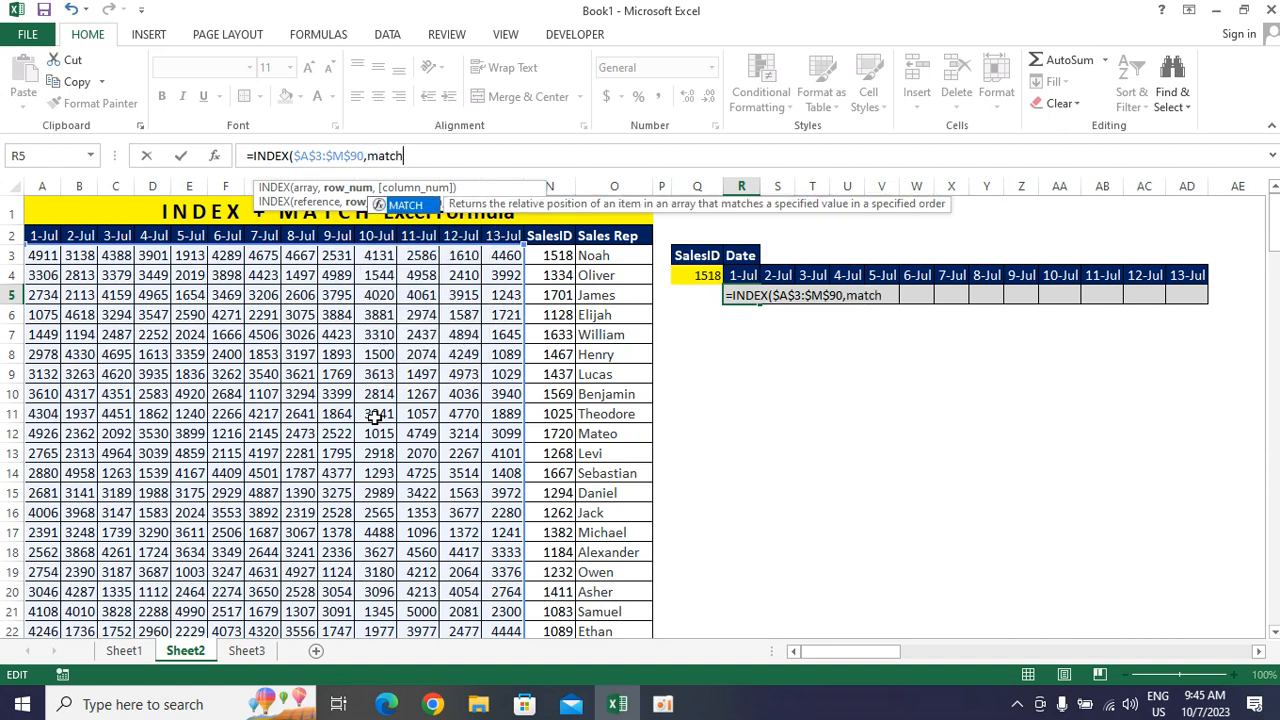
key(Tab)
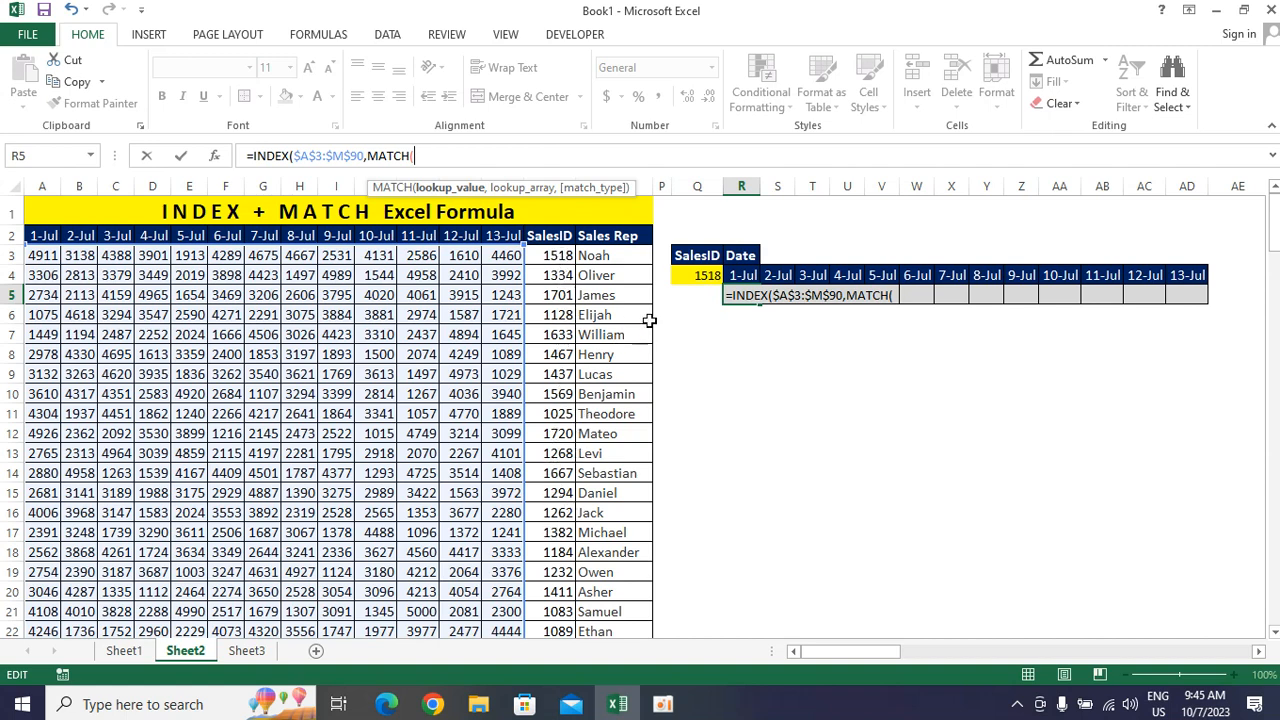
click(705, 275)
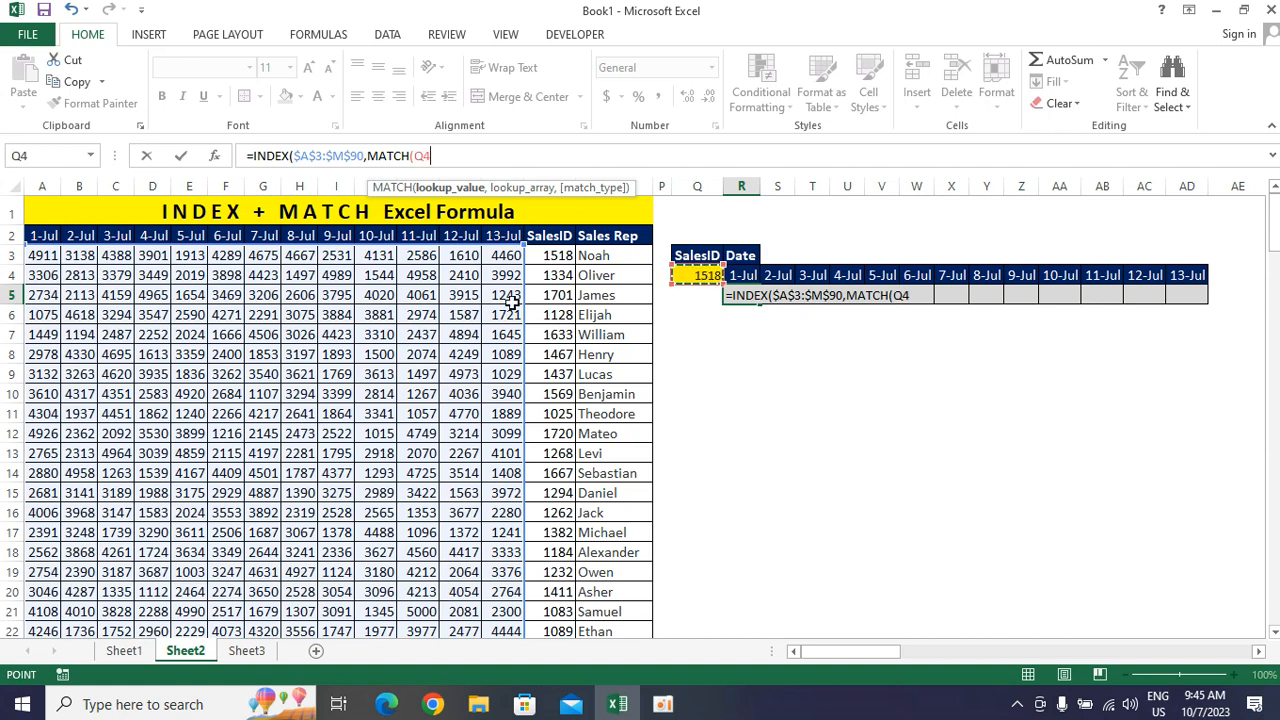
click(416, 160)
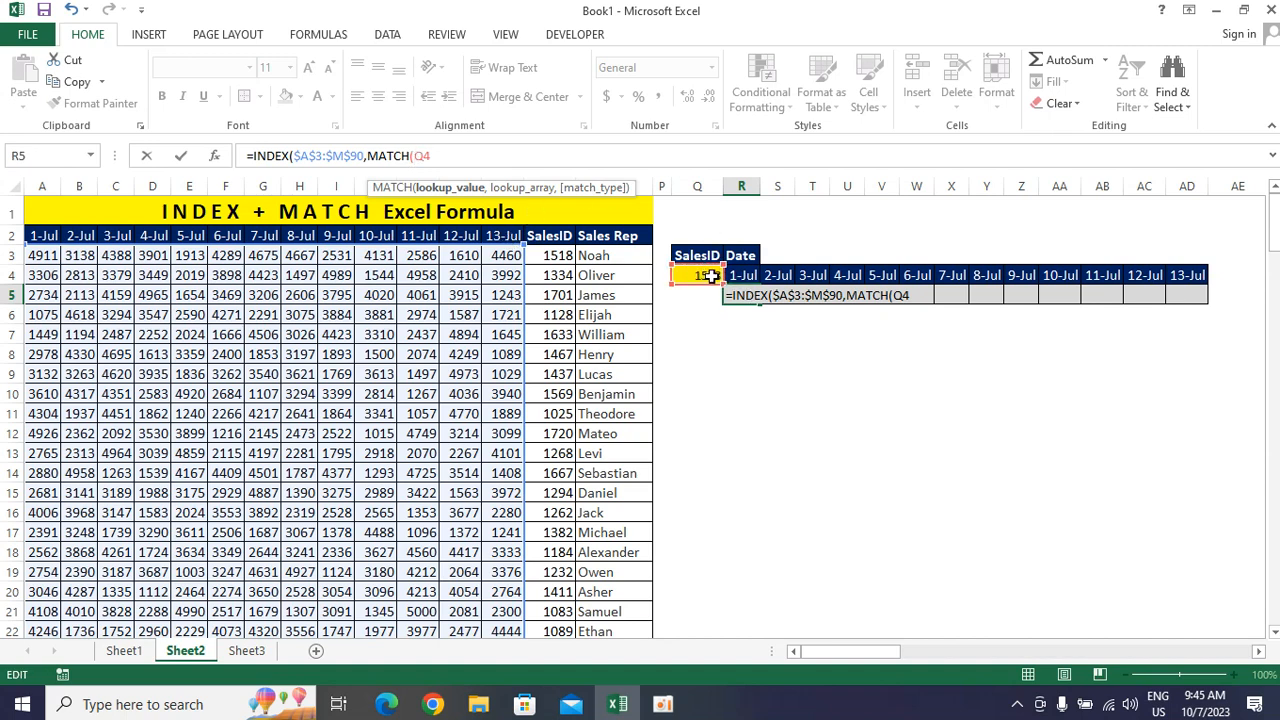
key(F4)
key(F4)
key(F4)
key(F4)
text(,)
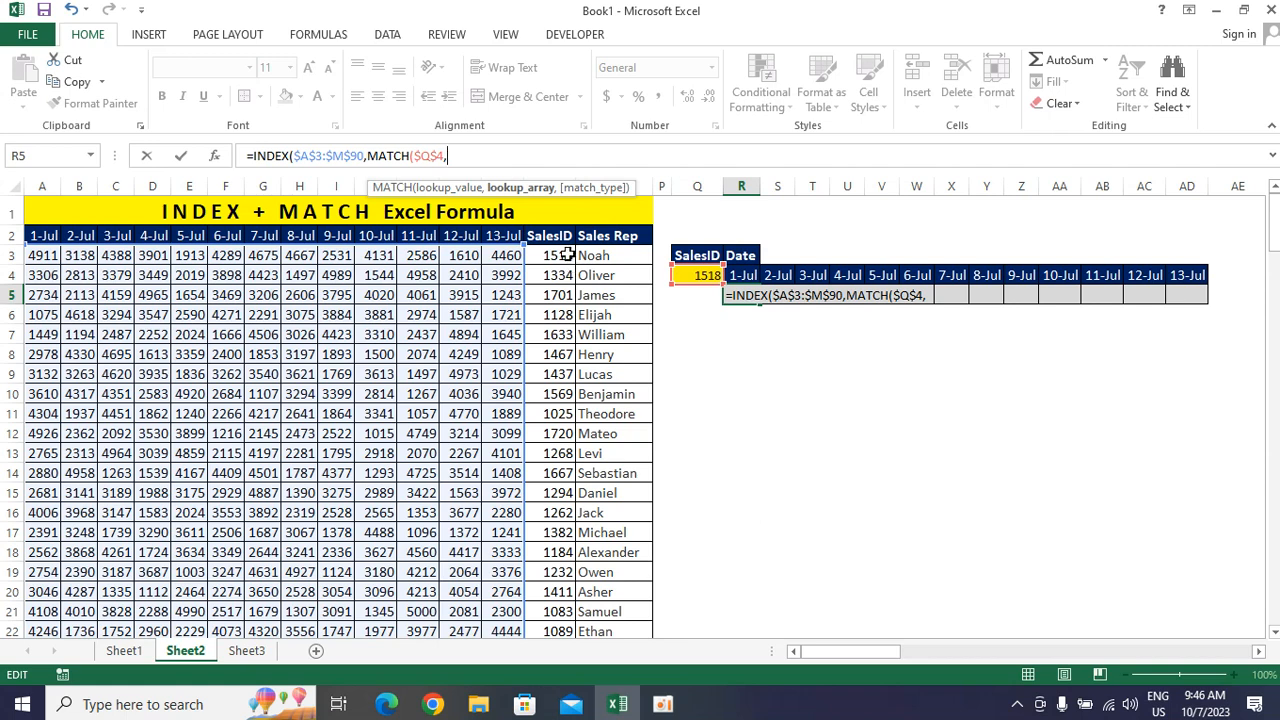
Give the row MATCH the absolute SalesID lookup array $N$3:$N$90 and match type 0, and close its parenthesis
click(566, 256)
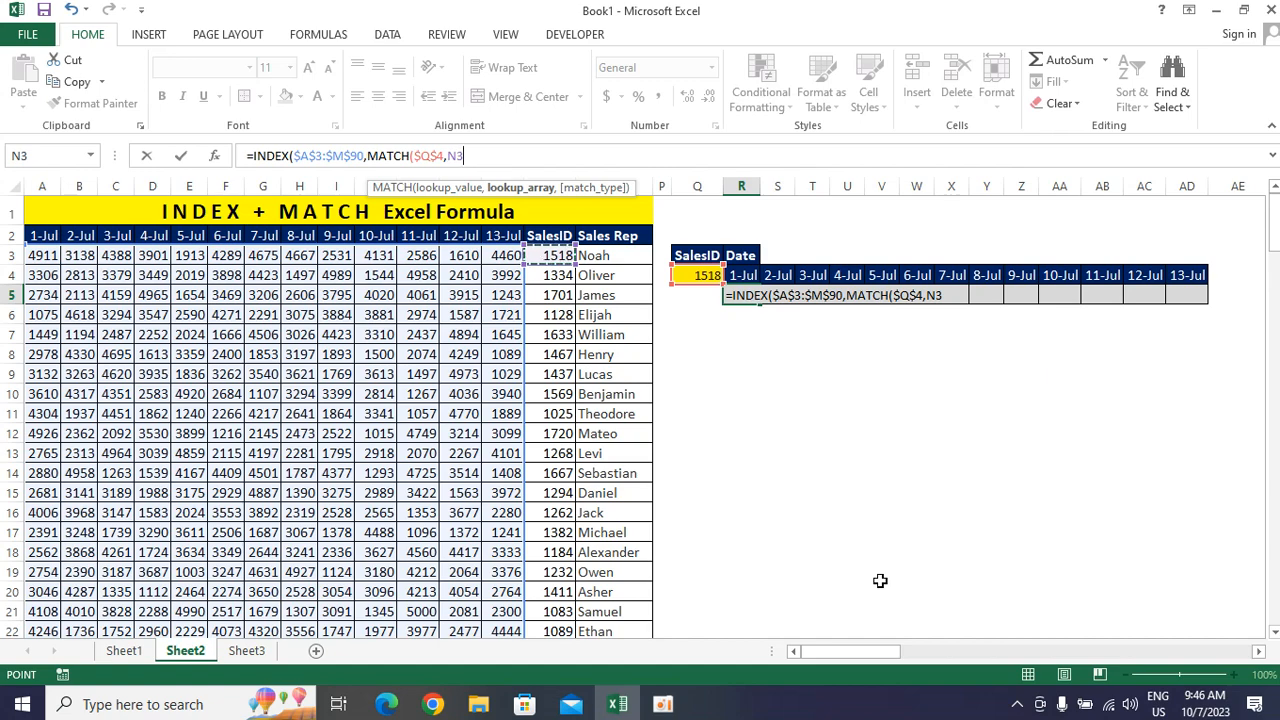
key(ctrl+shift+Down)
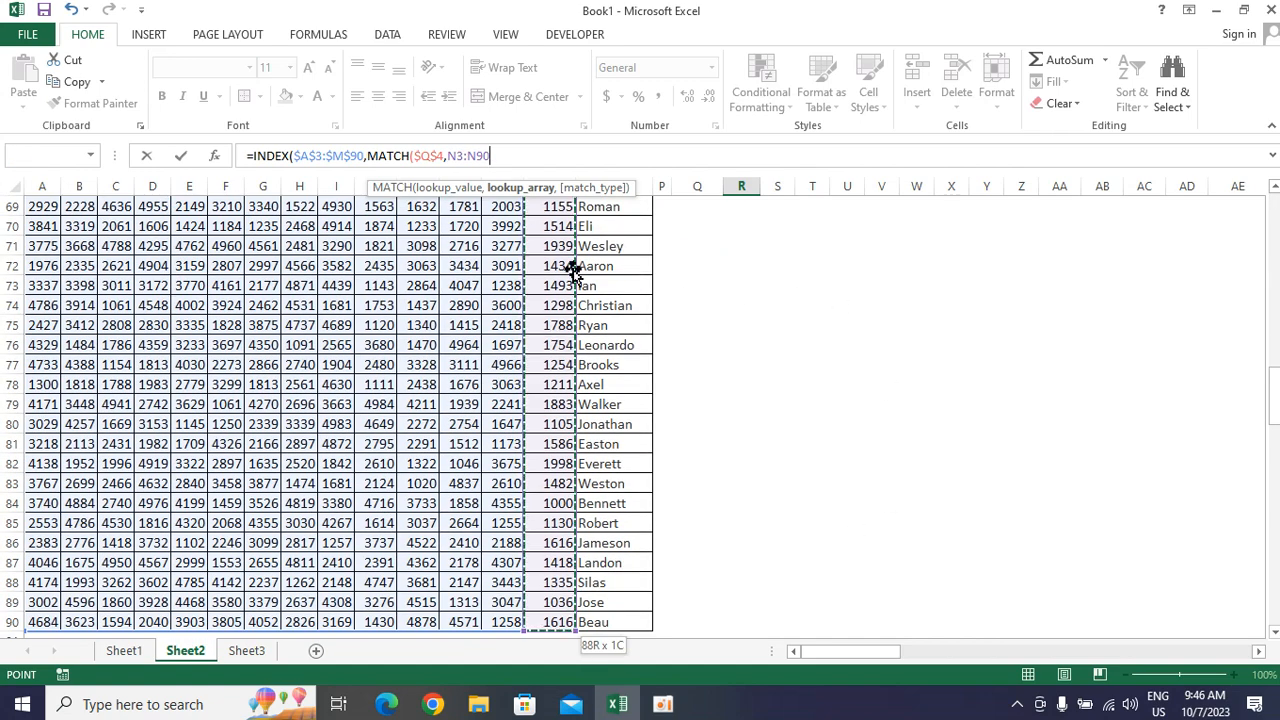
click(494, 160)
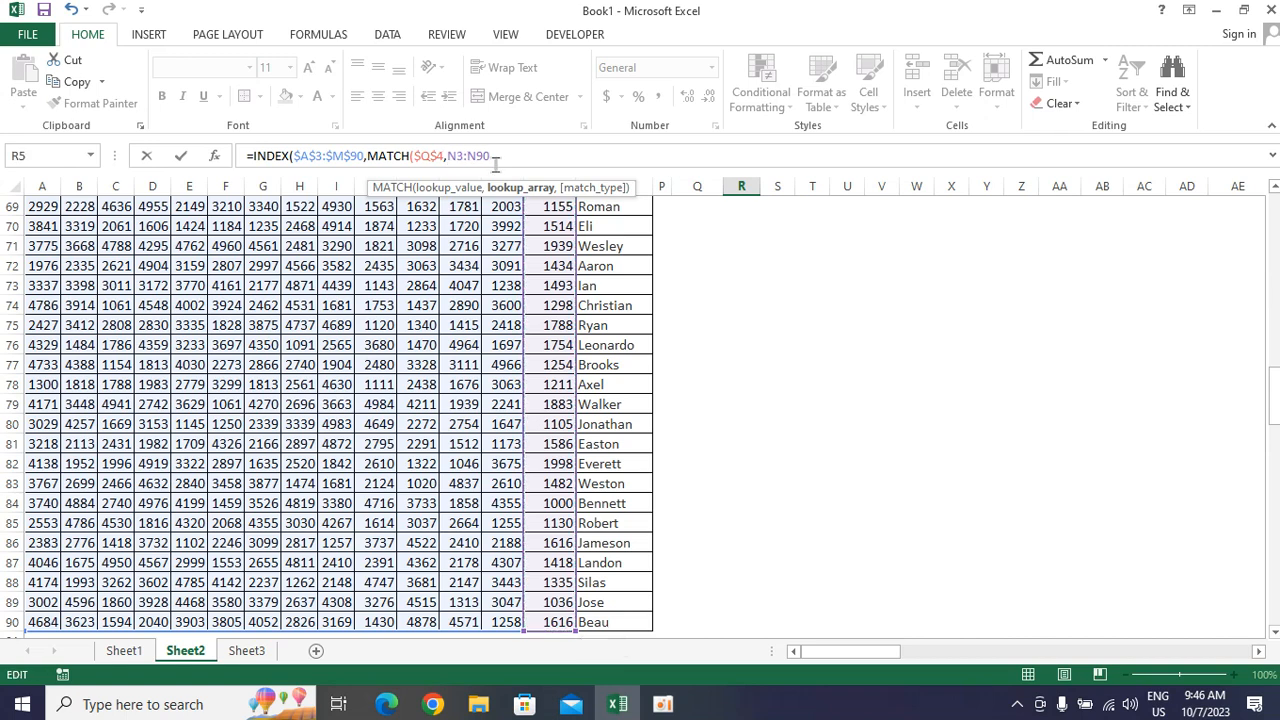
text($)
click(463, 156)
text($N$)
click(497, 156)
text($N$)
drag(1274, 400, 1274, 200)
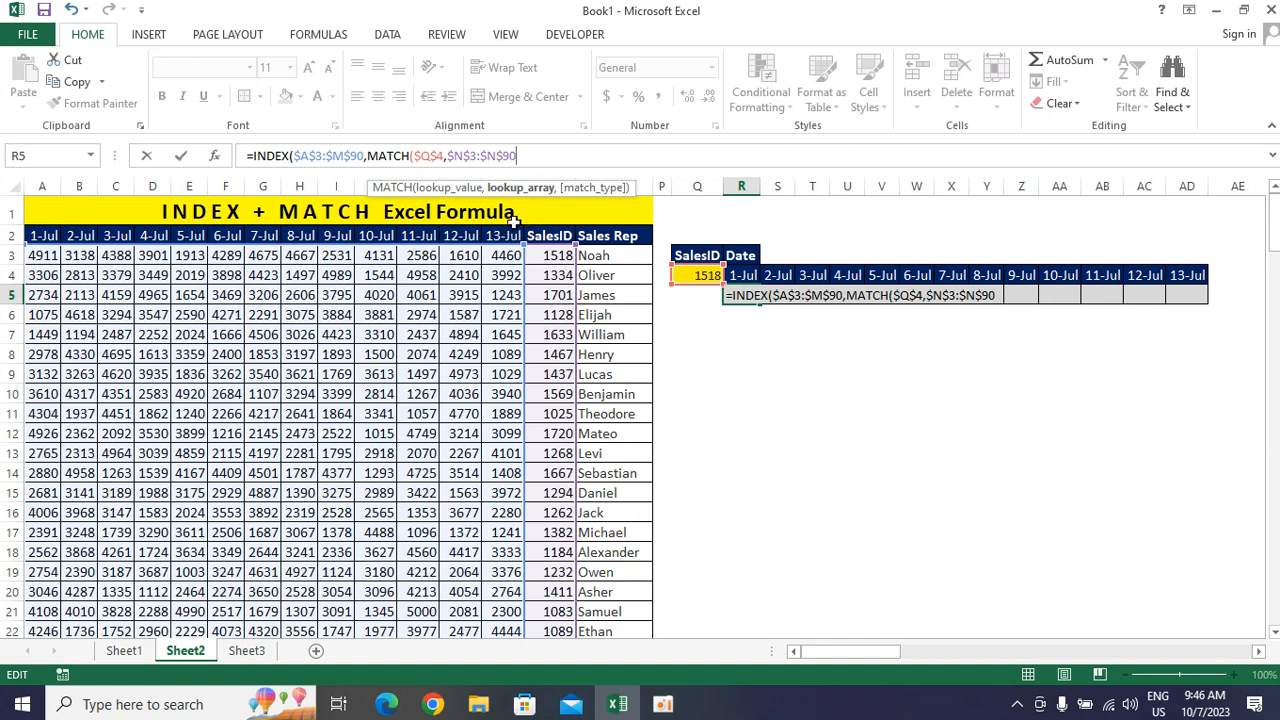
text(,0)
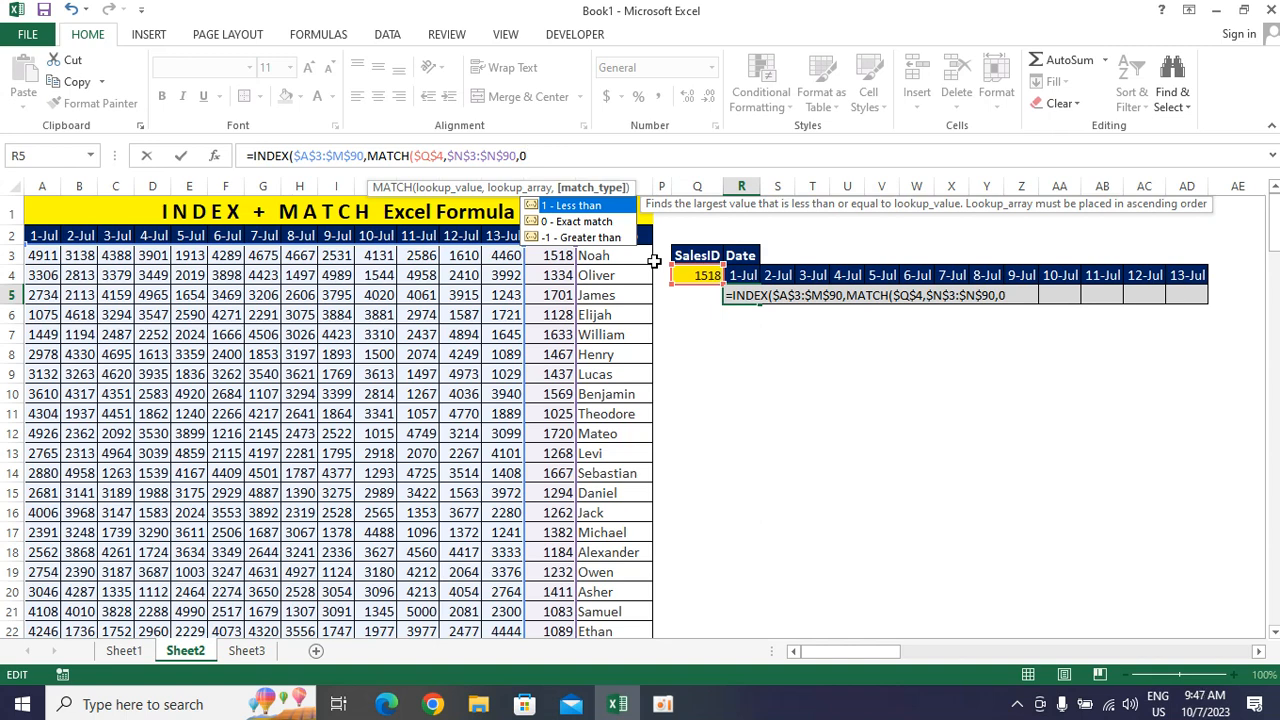
text())
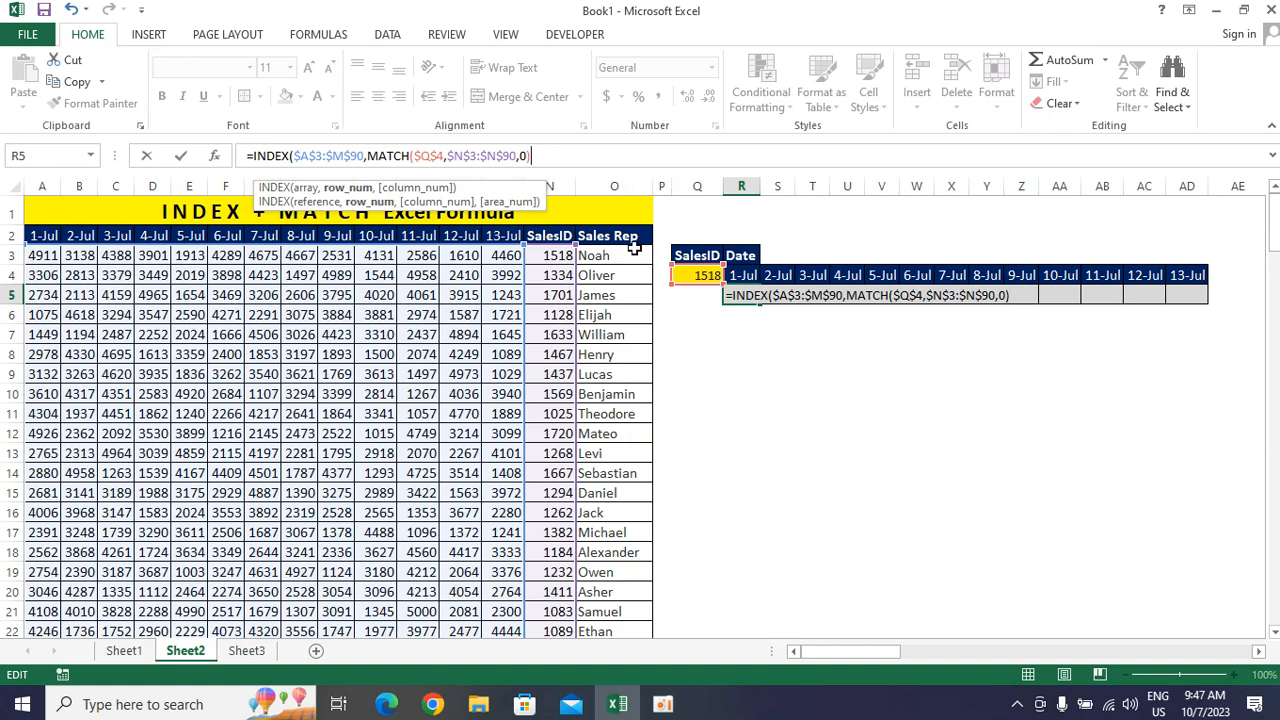
text(,)
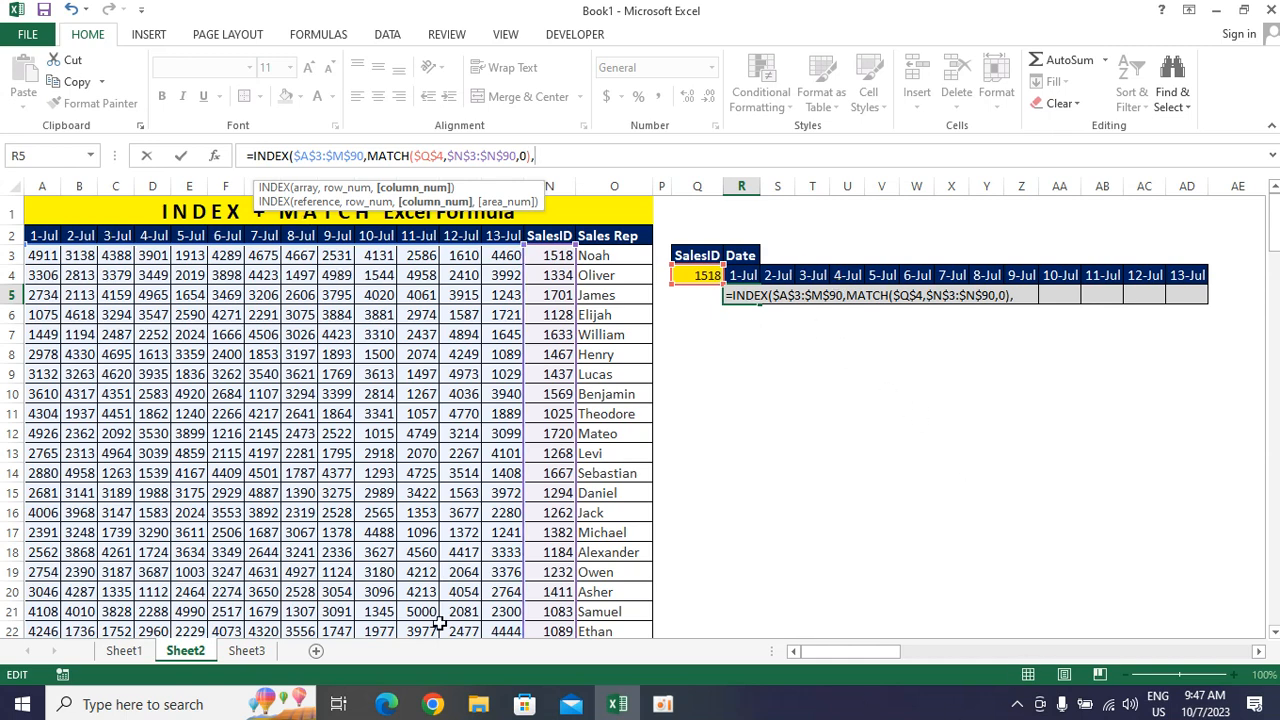
Add a second MATCH as the column number, with the 1-Jul header as lookup value R$4, locking only the row
text(match)
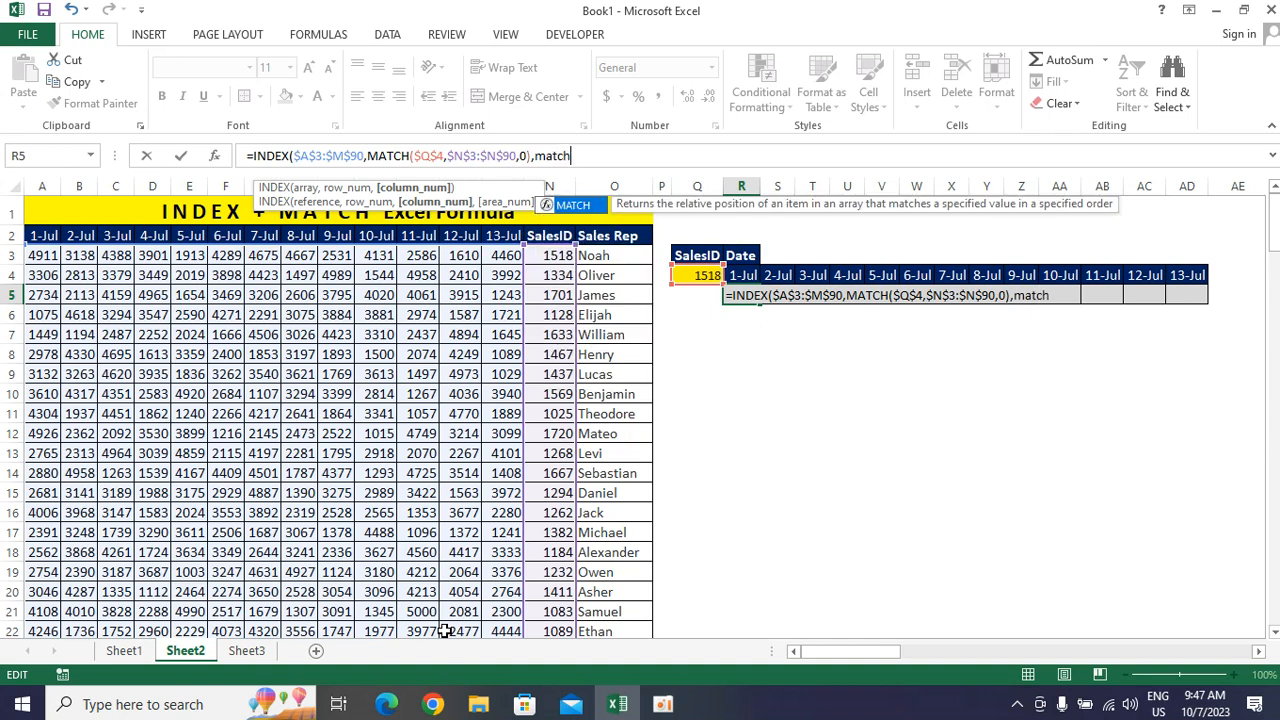
key(Tab)
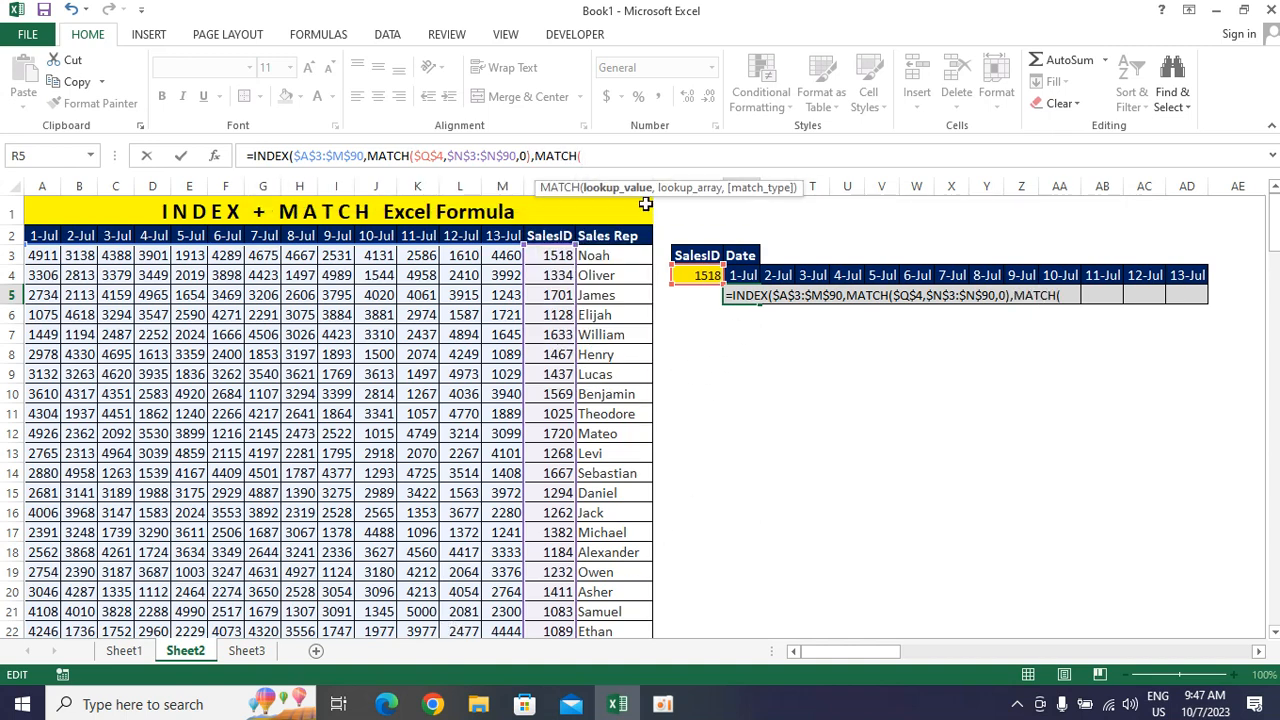
click(745, 274)
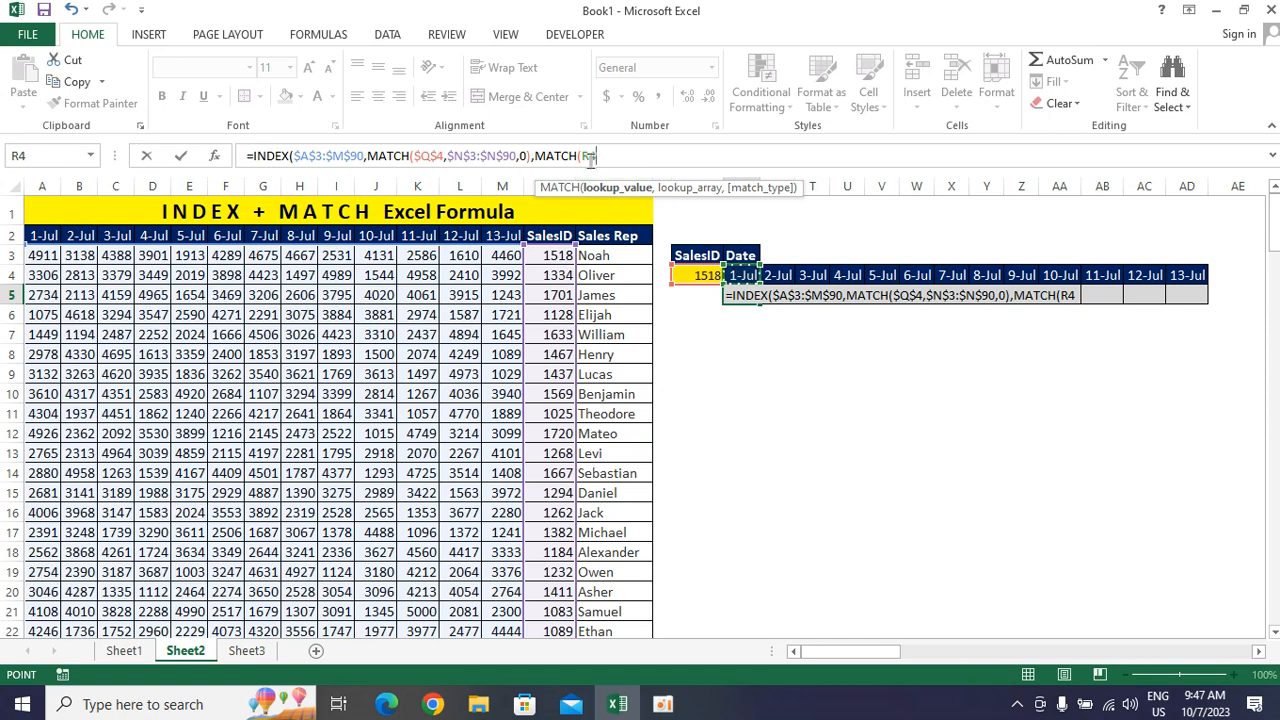
click(591, 156)
key(F4)
key(F4)
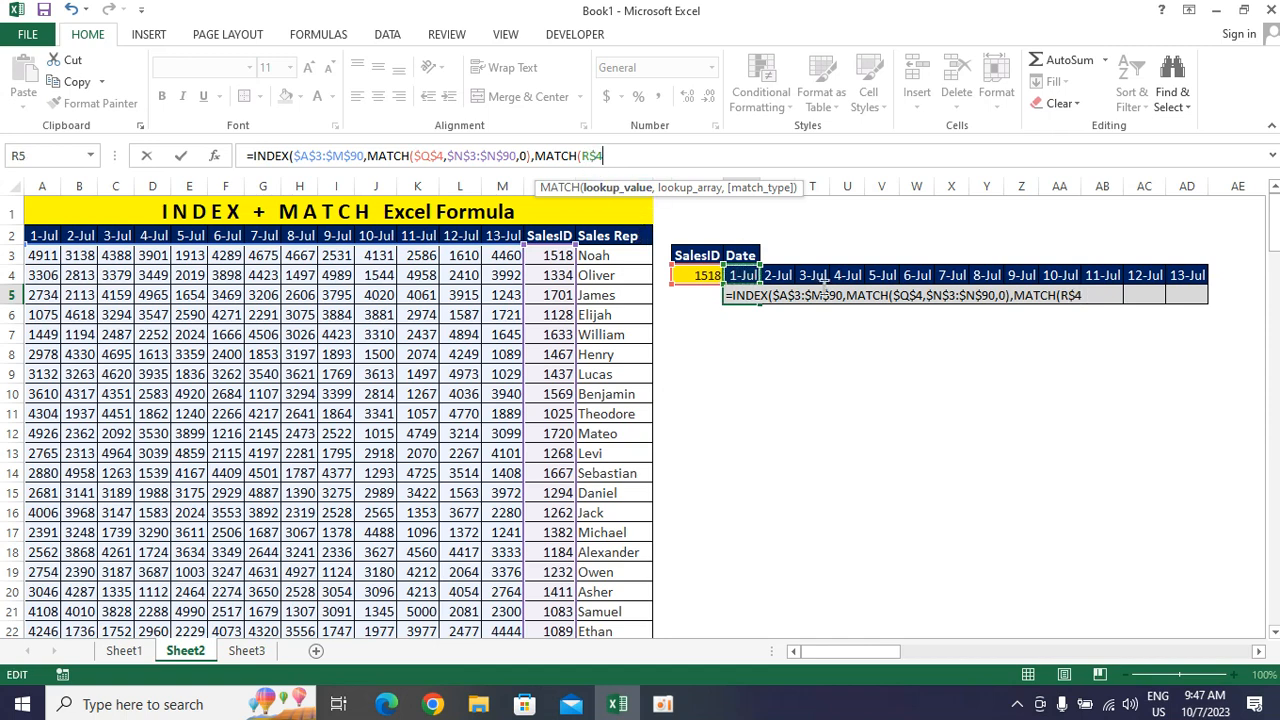
text(,)
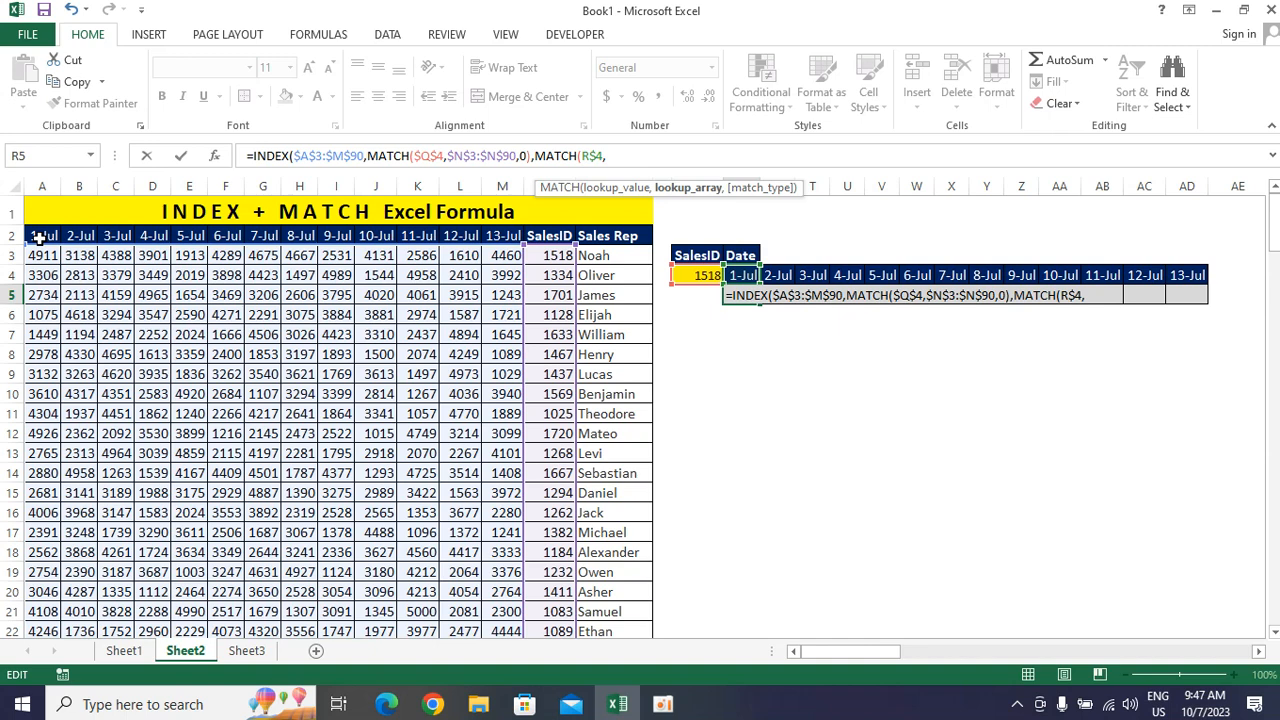
Give the column MATCH the date headers as absolute lookup array $A$2:$M$2, with match type 0
drag(38, 236, 508, 244)
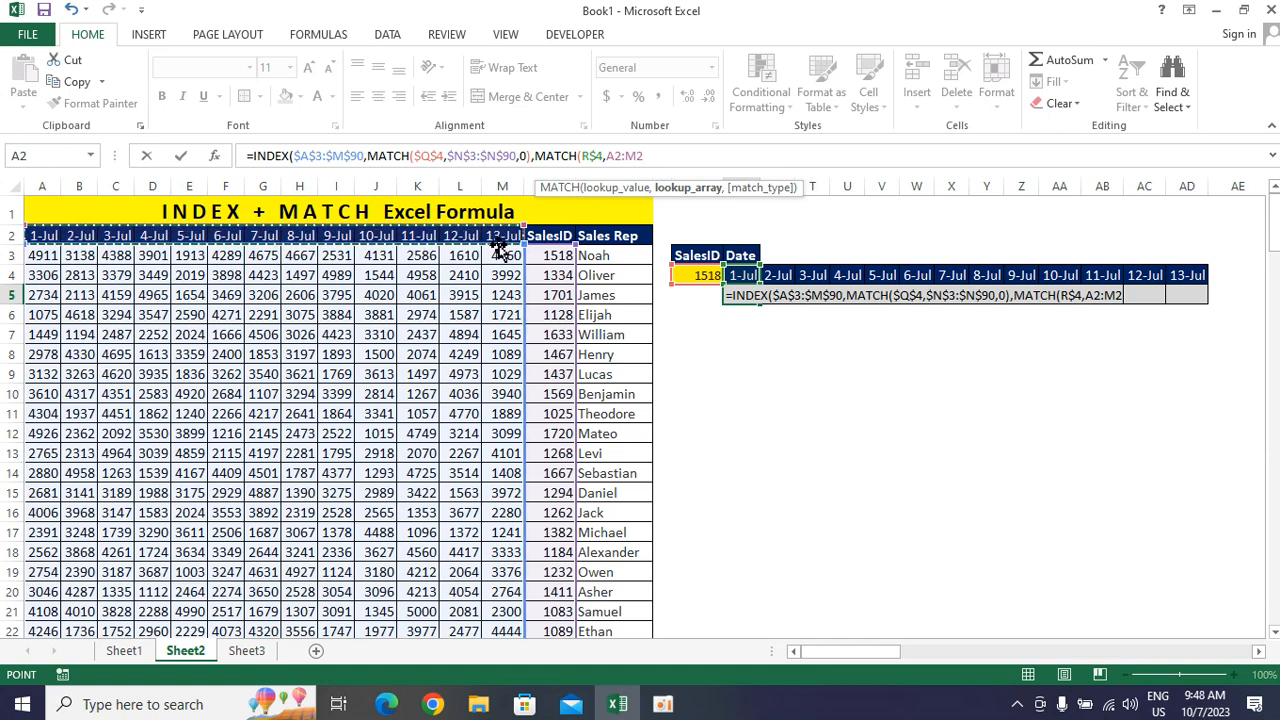
click(612, 156)
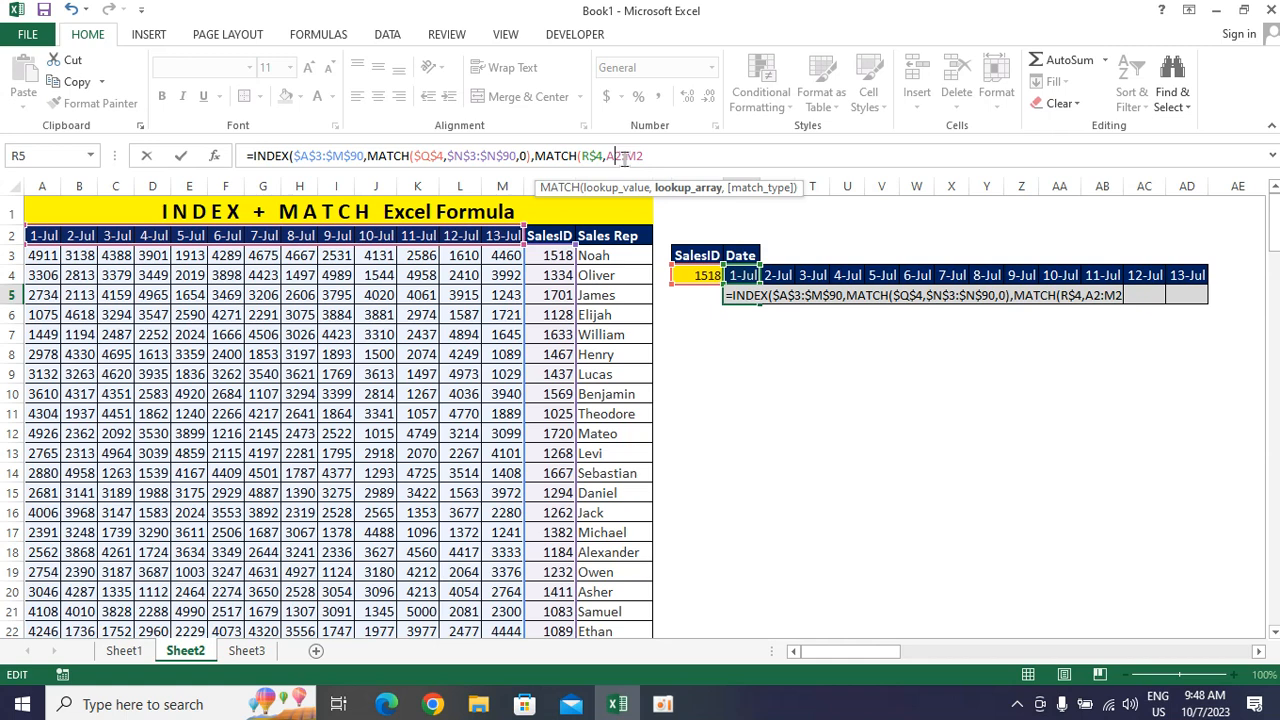
text($)
key(Right)
text($A)
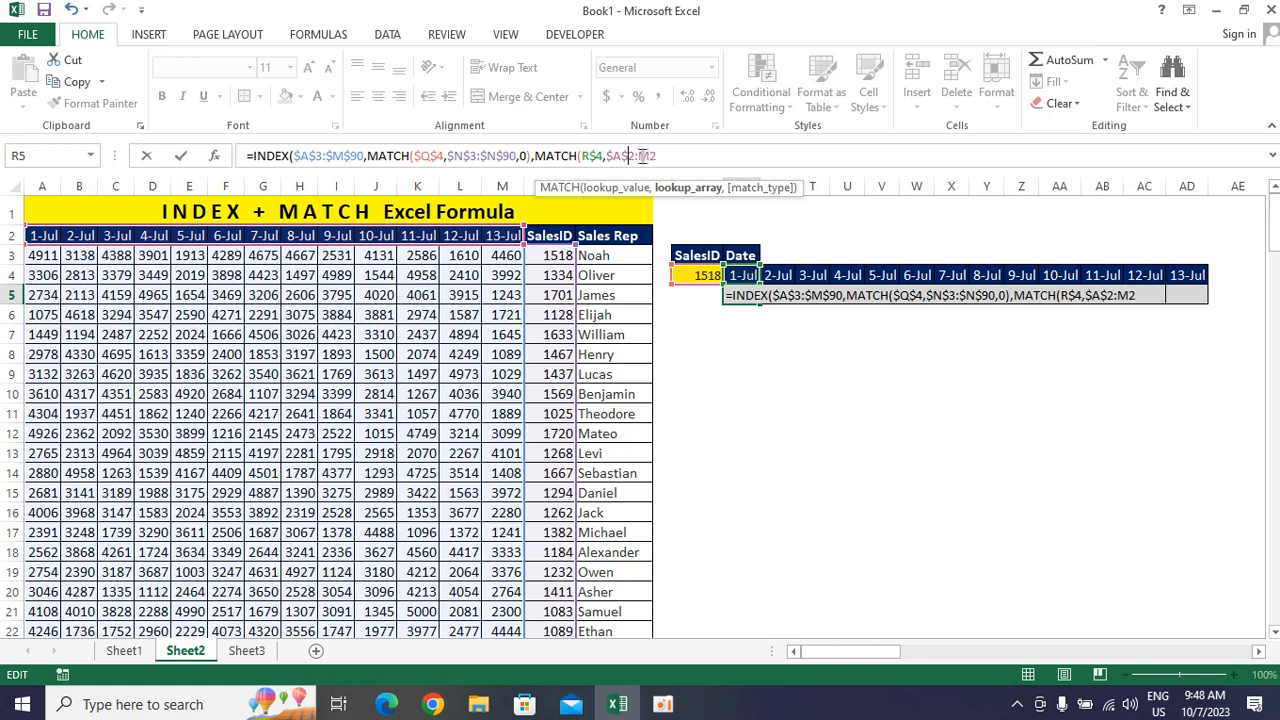
text($)
key(Right)
text($2,)
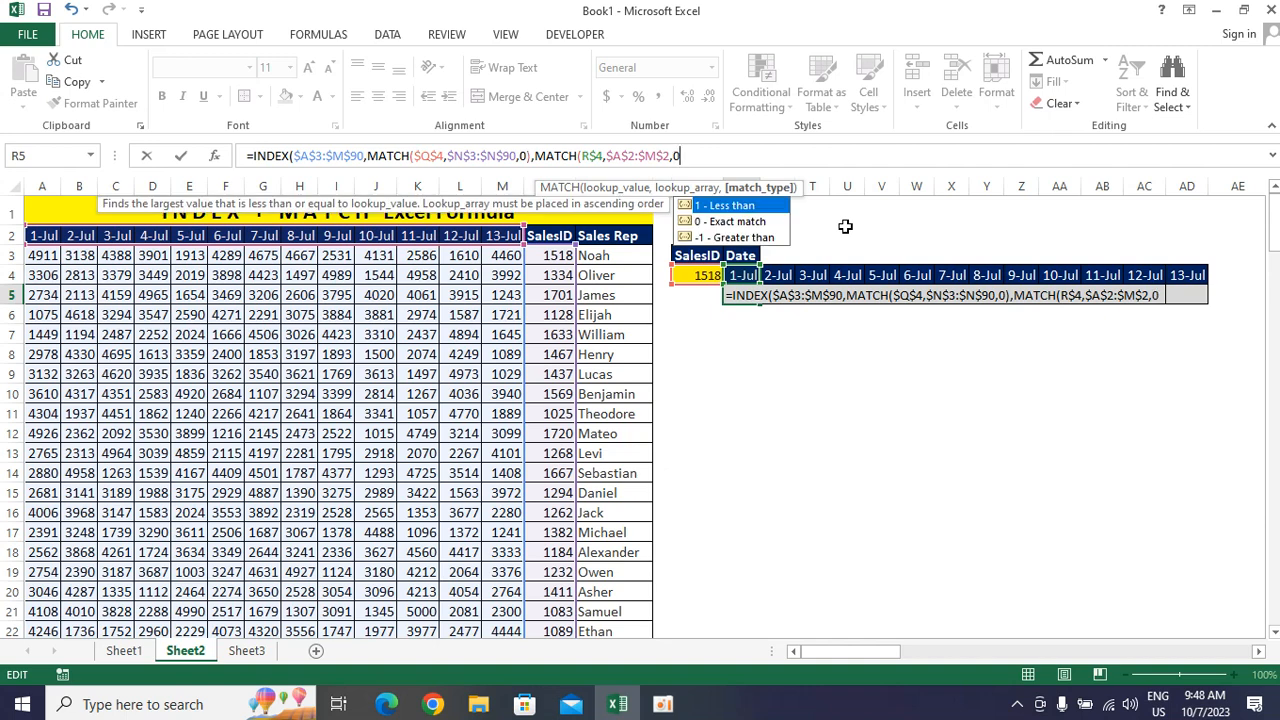
text(0))
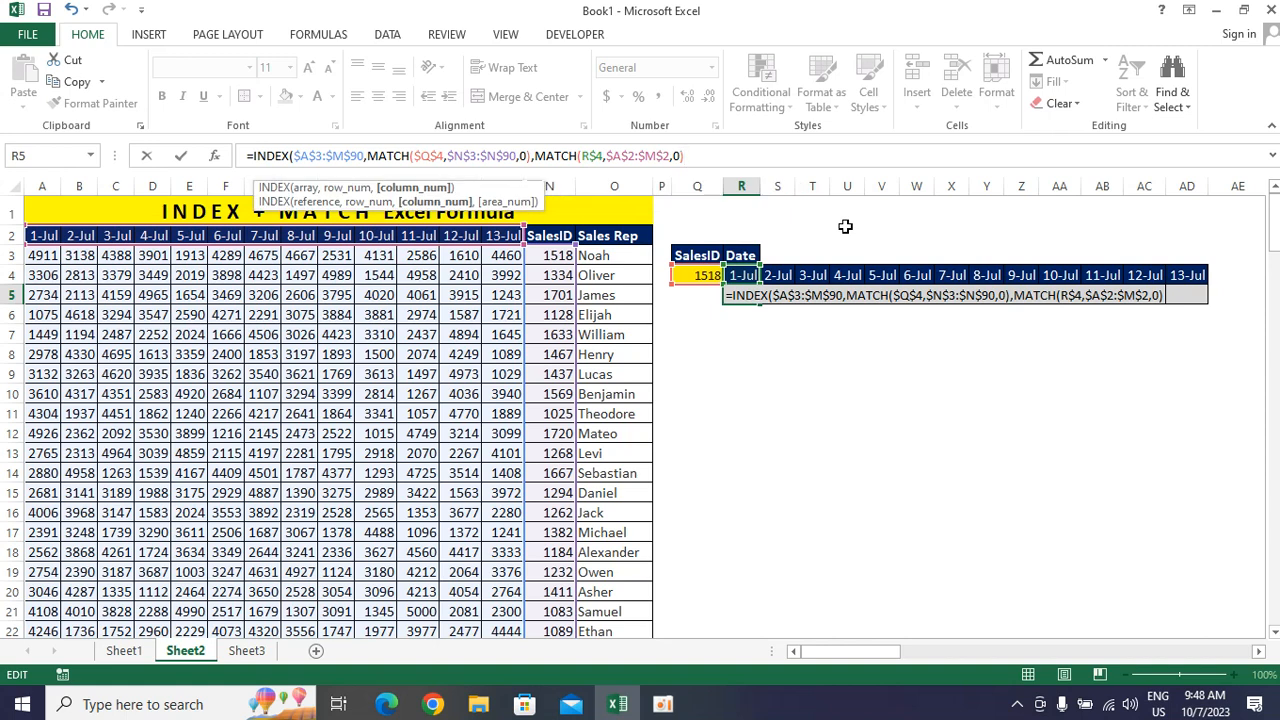
Close the parentheses to complete the INDEX + MATCH formula in R5 and fill it across to the 13-Jul column
key(Return)
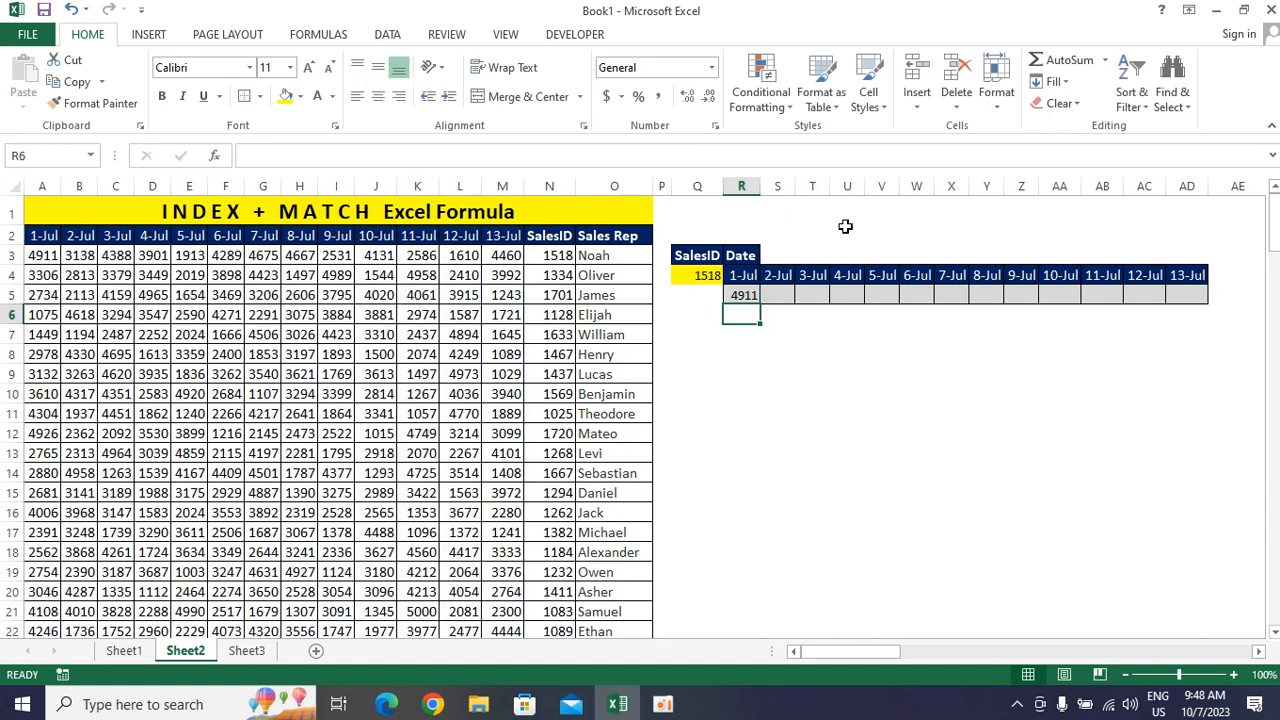
key(Up)
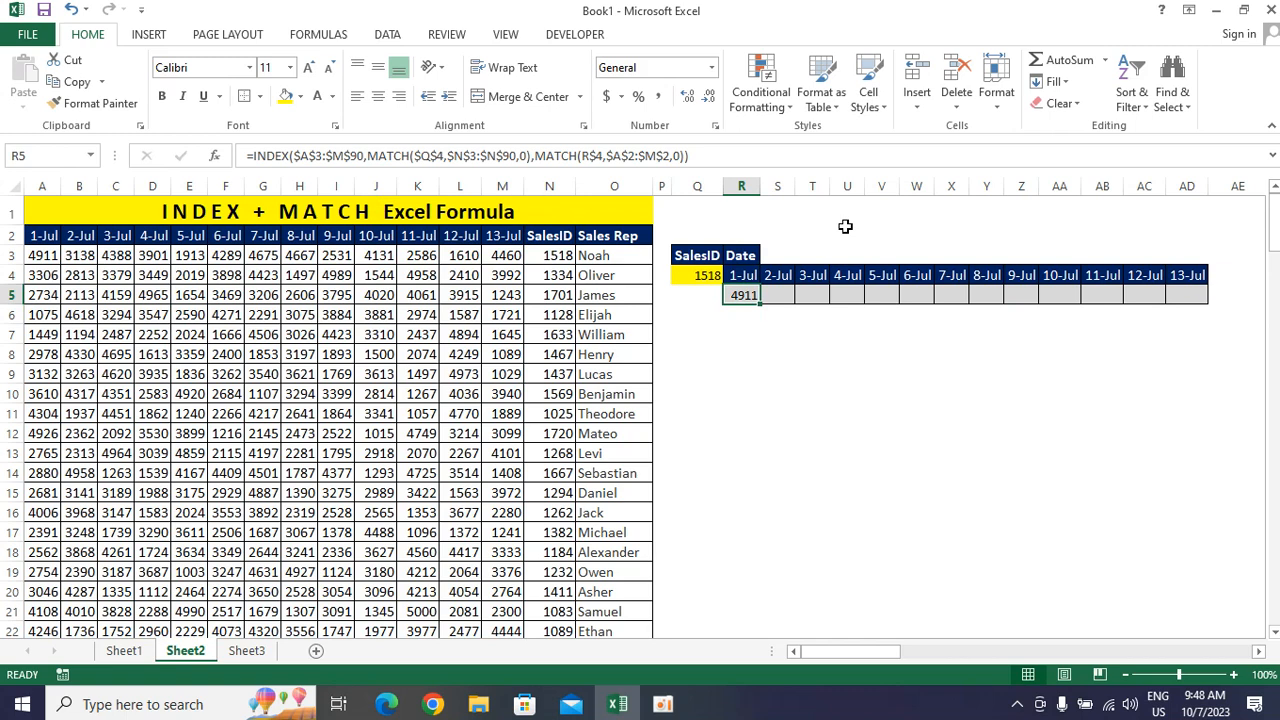
key(shift+Right)
key(shift+Right)
key(shift+Right)
key(shift+Right)
key(shift+Right)
key(shift+Right)
key(shift+Right)
key(shift+Right)
key(shift+Right)
key(shift+Right)
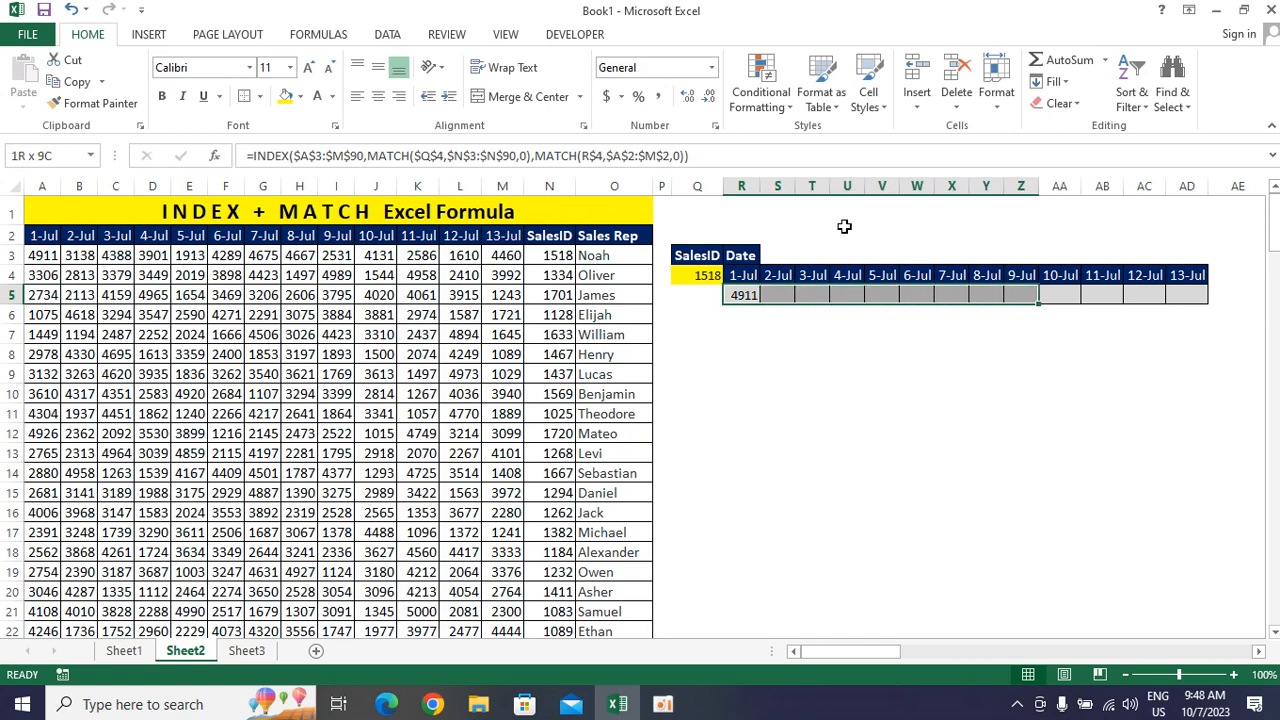
key(shift+Right)
key(shift+Right)
key(ctrl+r)
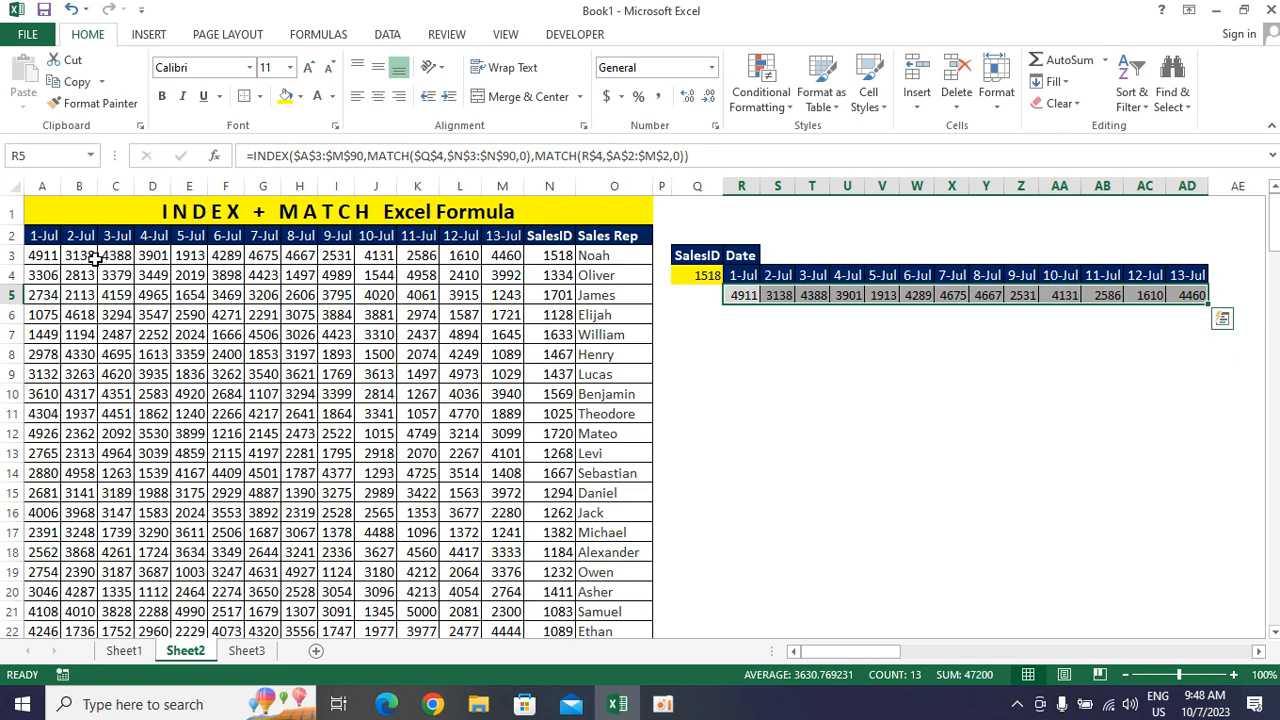
Set the lookup SalesID in Q4 to 1701, comparing the returned sales figures with the matching source rows before and after
drag(51, 256, 499, 257)
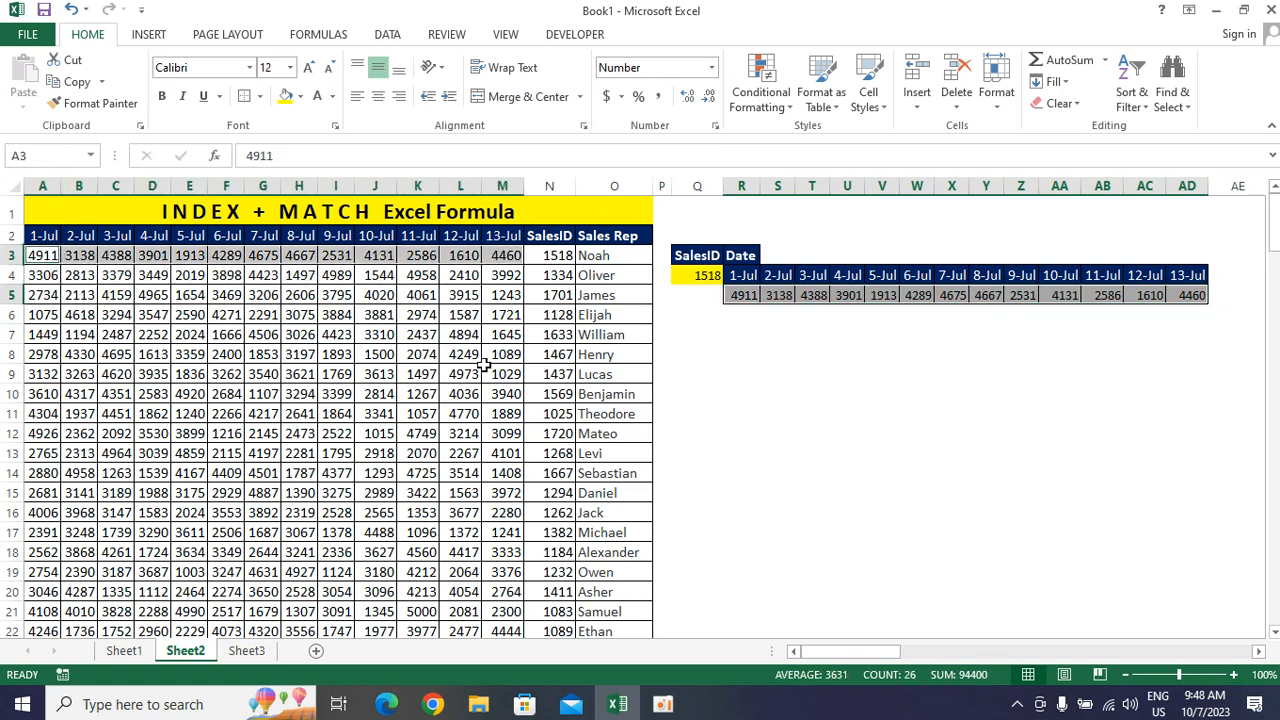
click(695, 274)
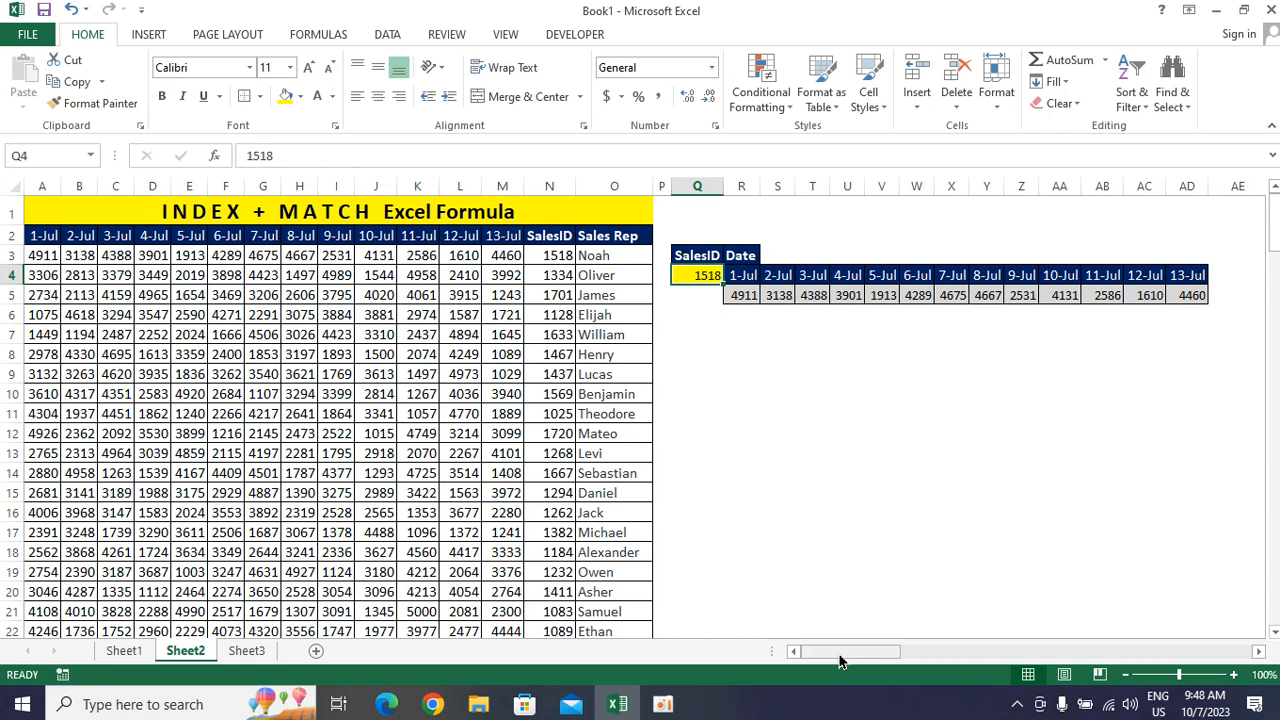
text(1701)
key(Return)
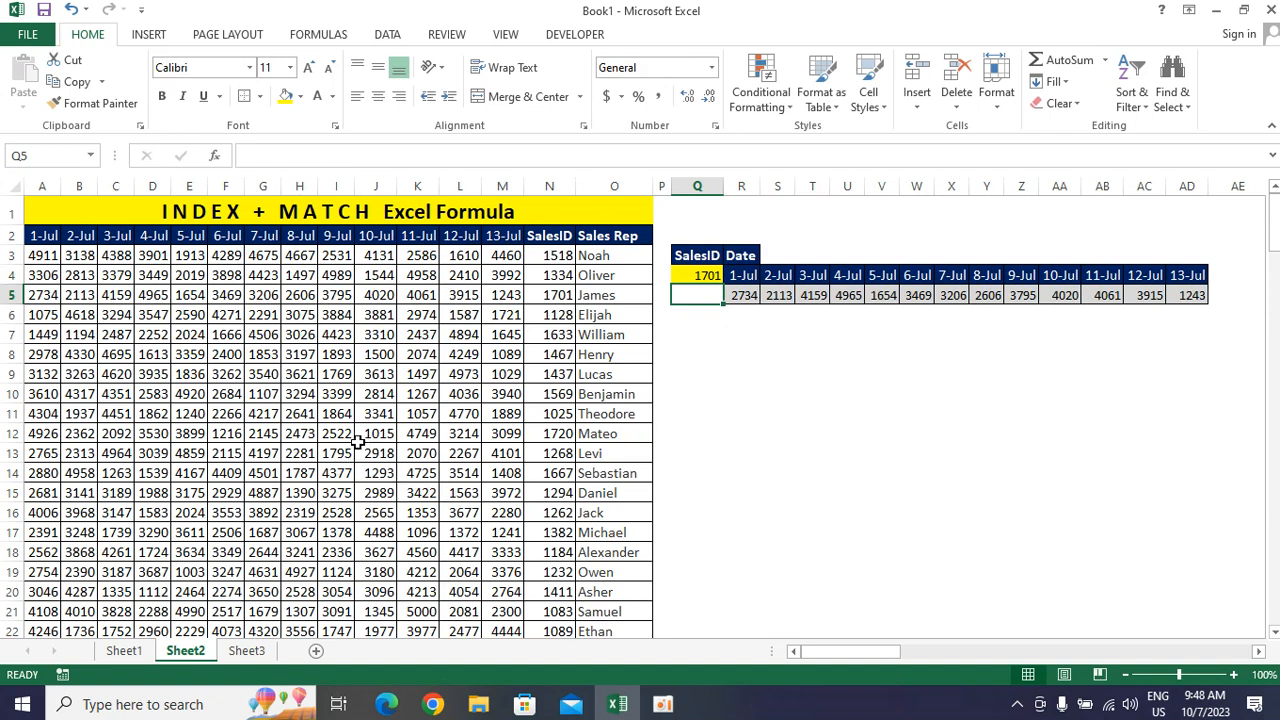
drag(42, 300, 613, 298)
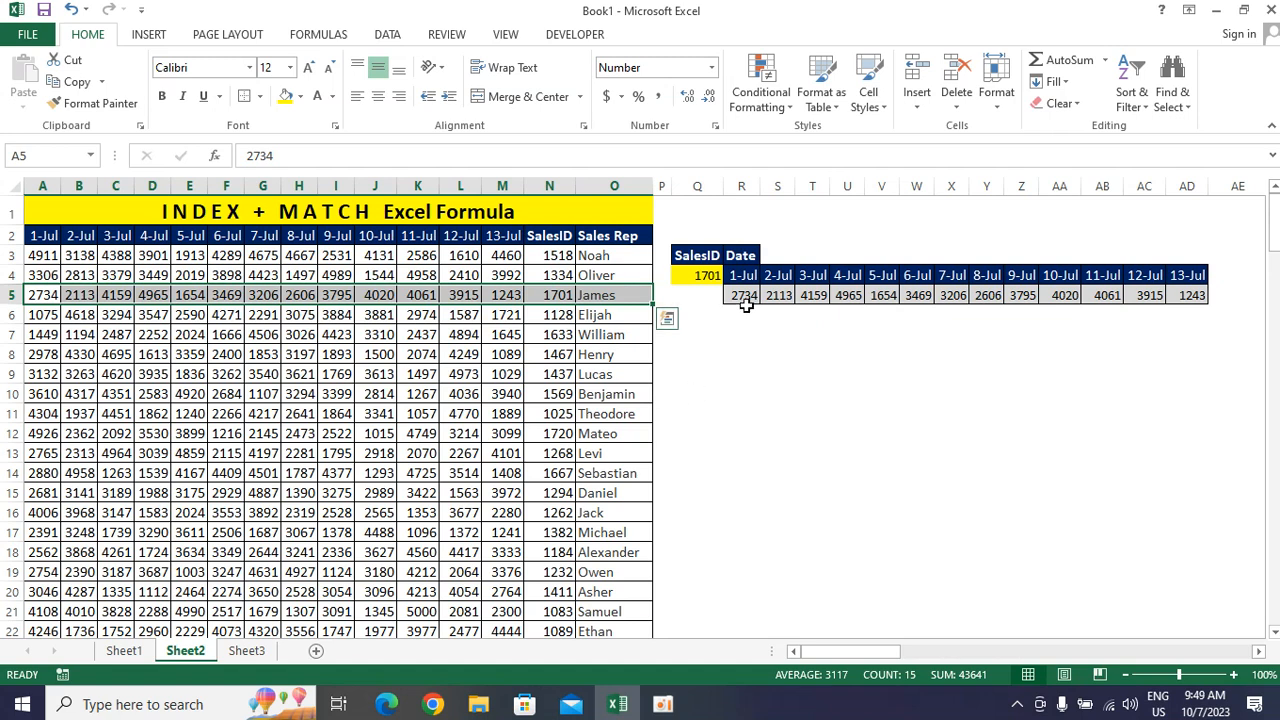
Copy both MATCH expressions, without the final closing parentheses, from the formula in R5 and paste them as text into R8
click(741, 297)
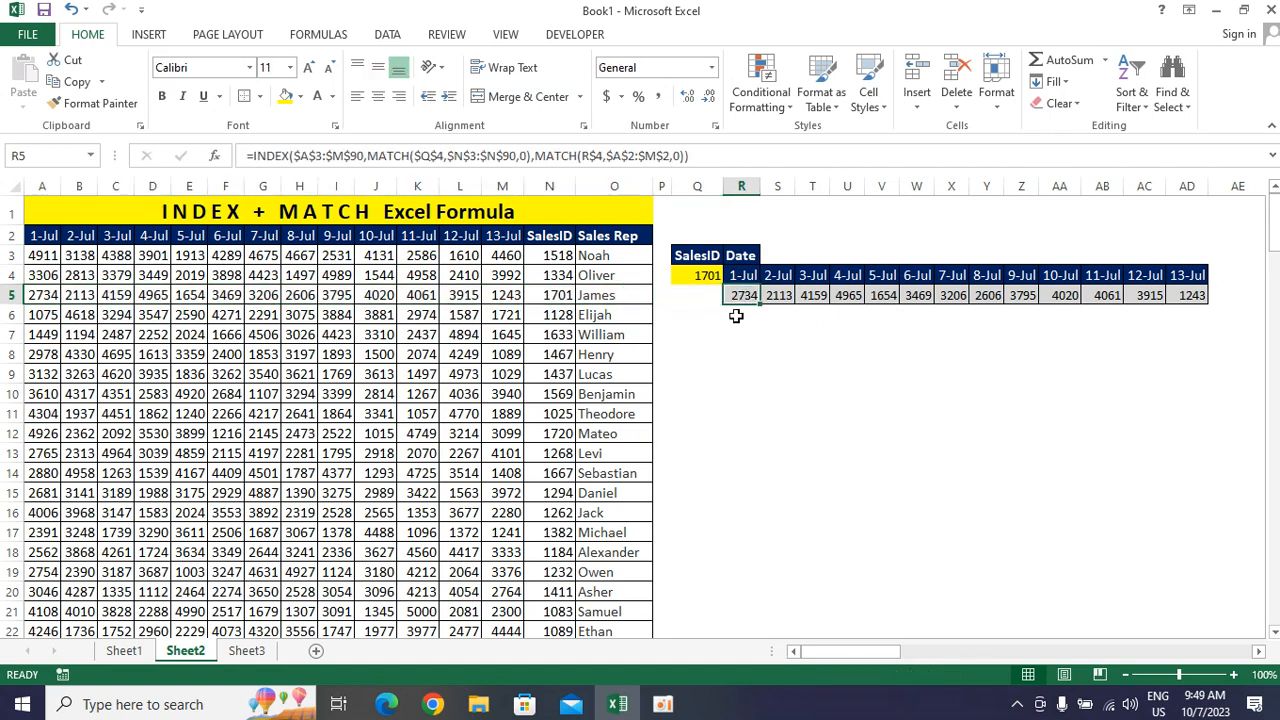
click(293, 156)
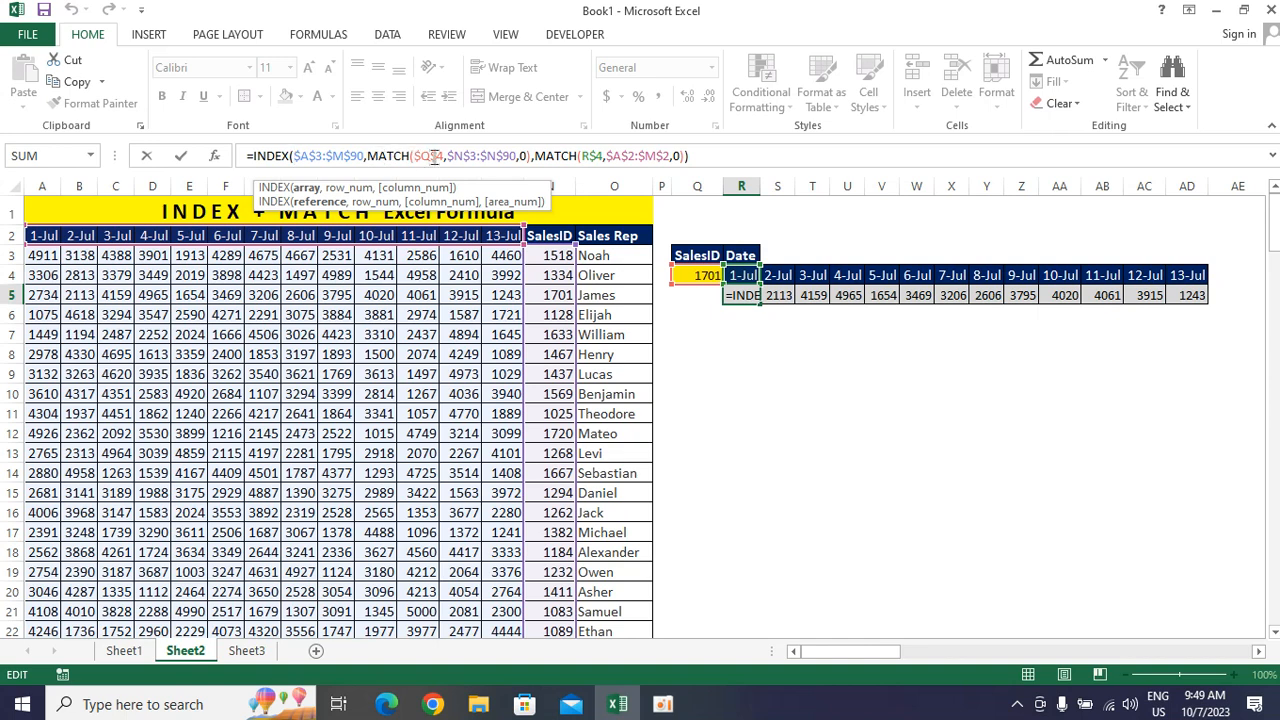
drag(366, 156, 533, 160)
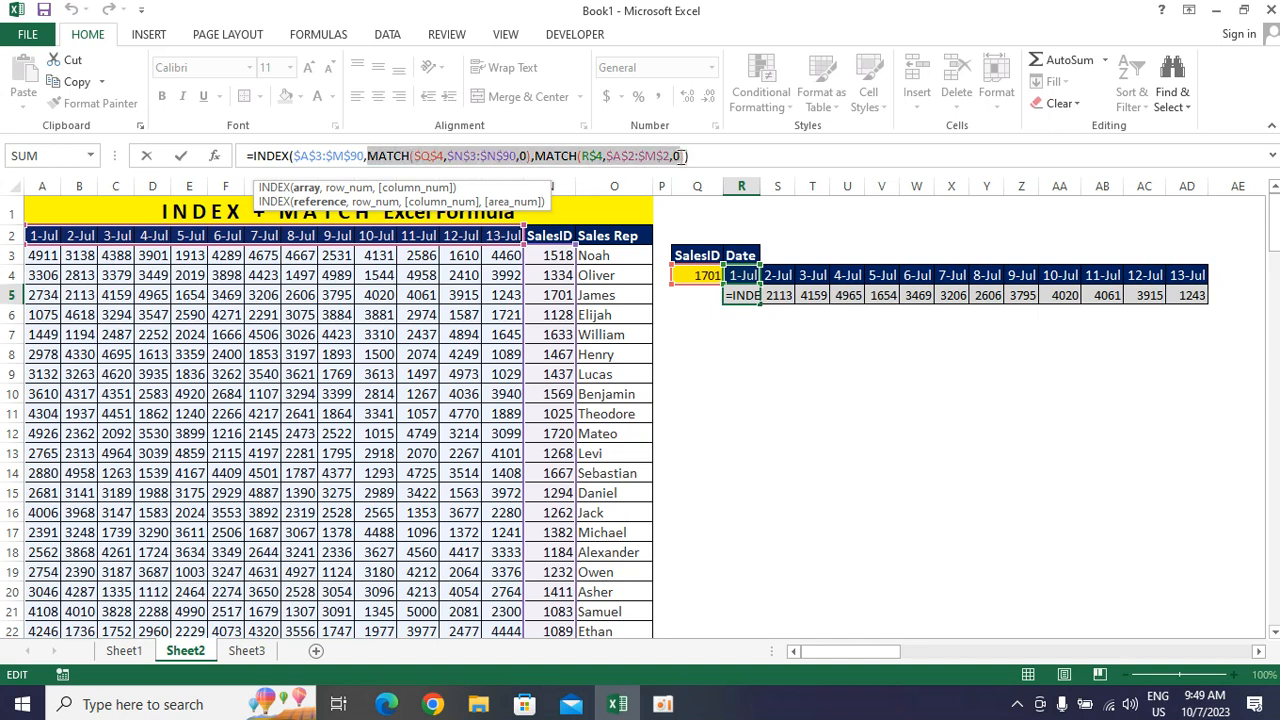
click(681, 156)
key(ctrl+c)
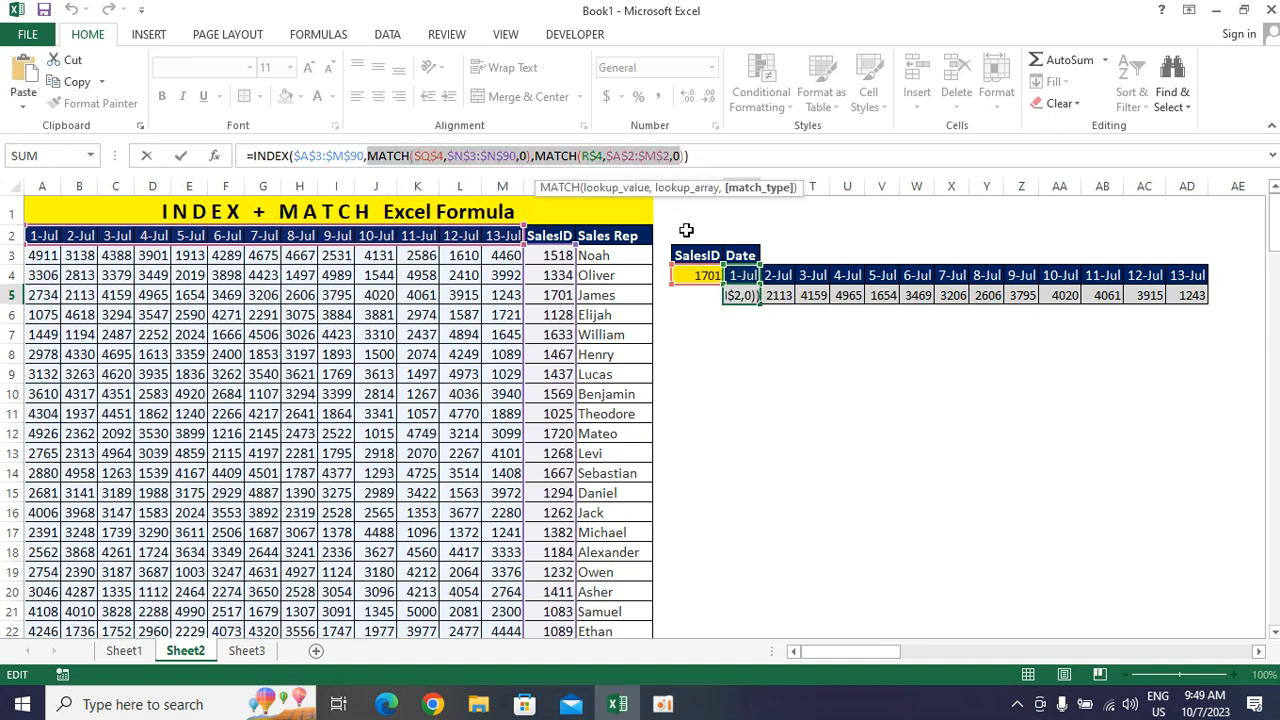
key(Escape)
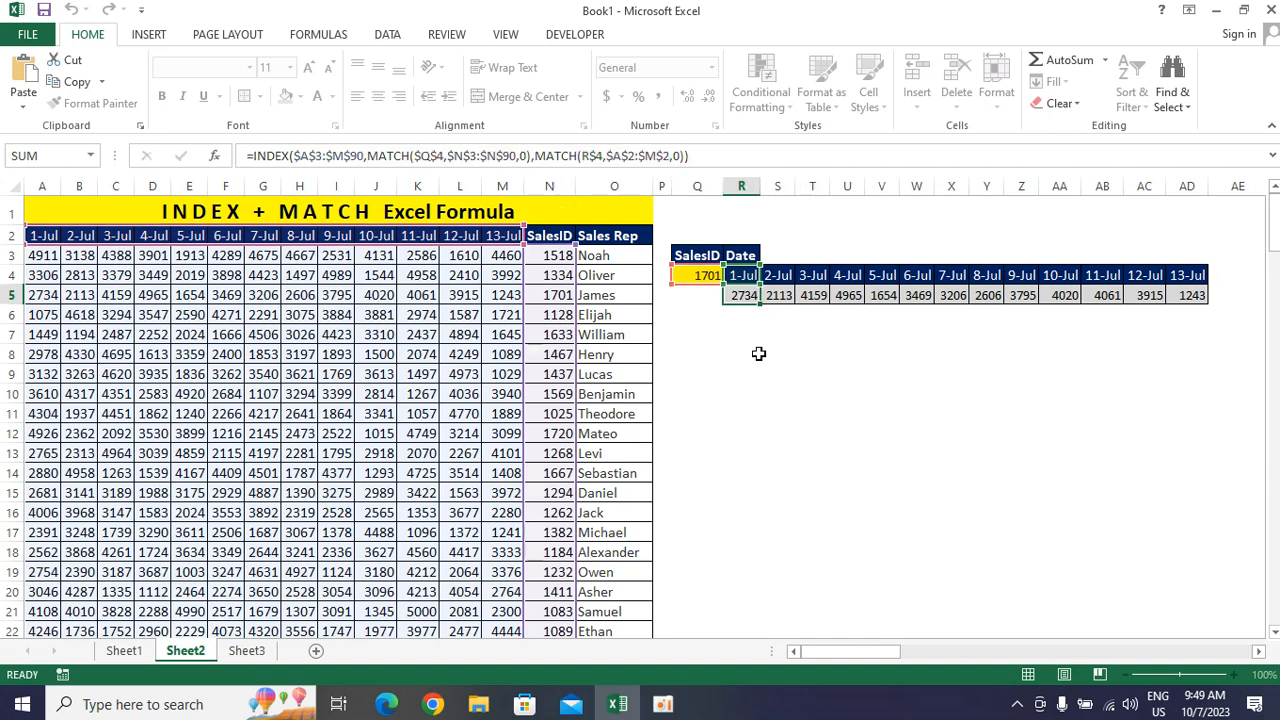
click(757, 353)
key(ctrl+v)
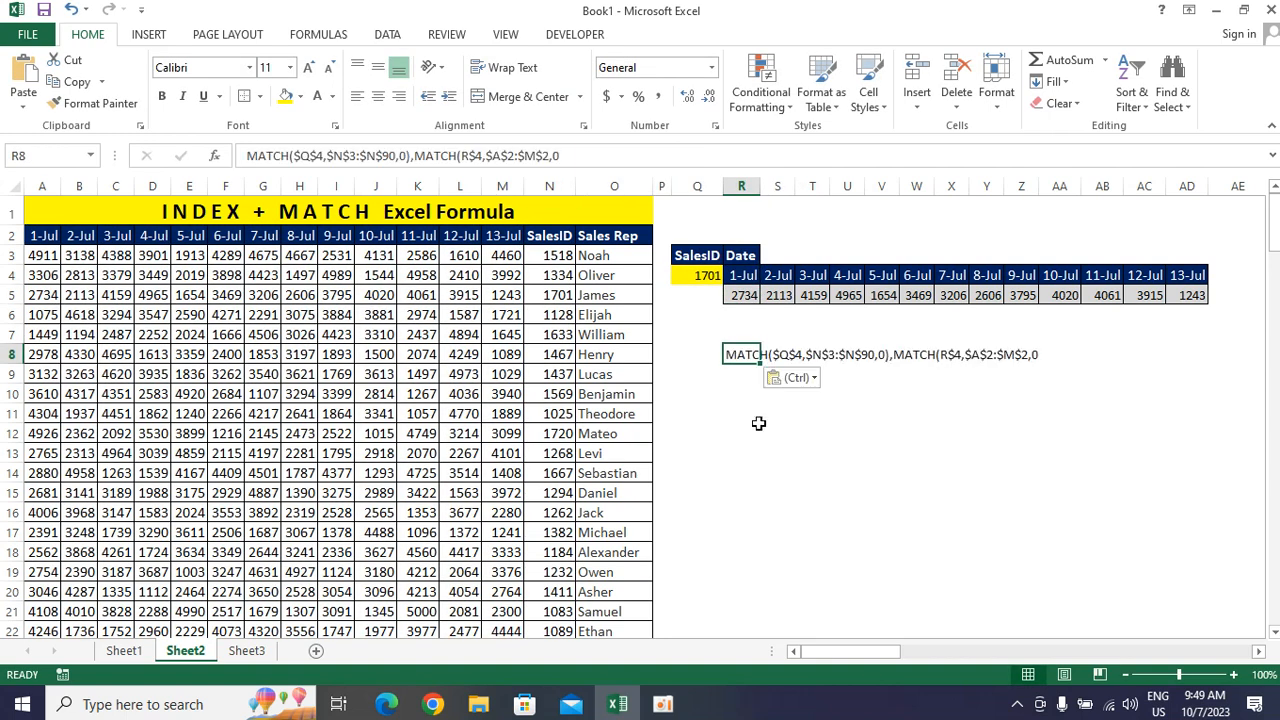
Enter the row-number part on its own in R10 as =MATCH($Q$4,$N$3:$N$90,0) and check its result against rows 3 to 5
click(749, 410)
click(744, 354)
drag(413, 157, 234, 146)
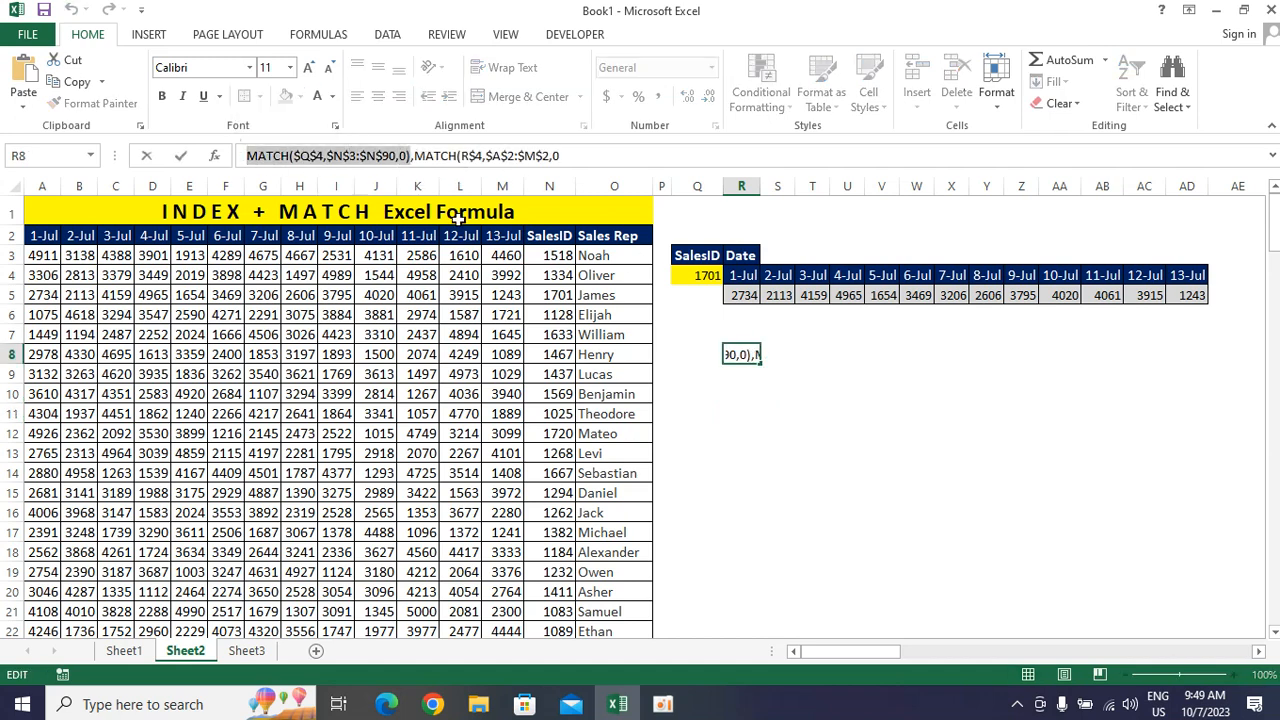
key(Escape)
click(753, 399)
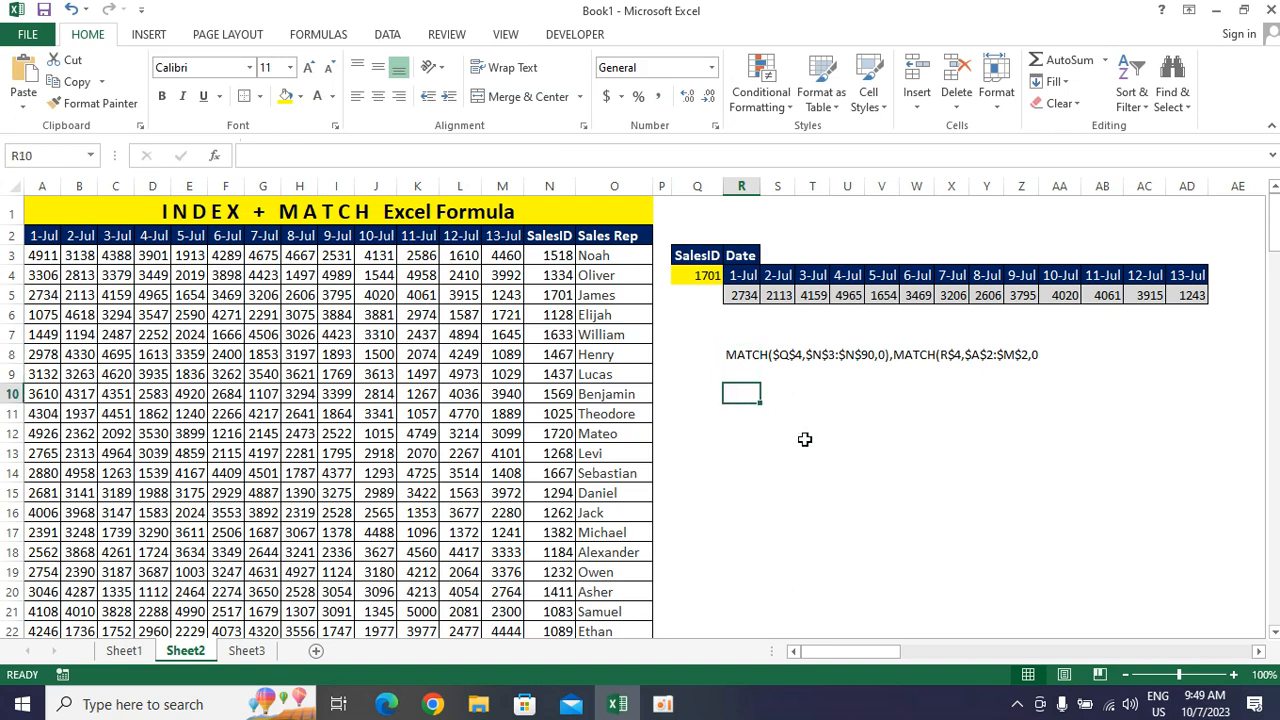
text(=)
key(ctrl+v)
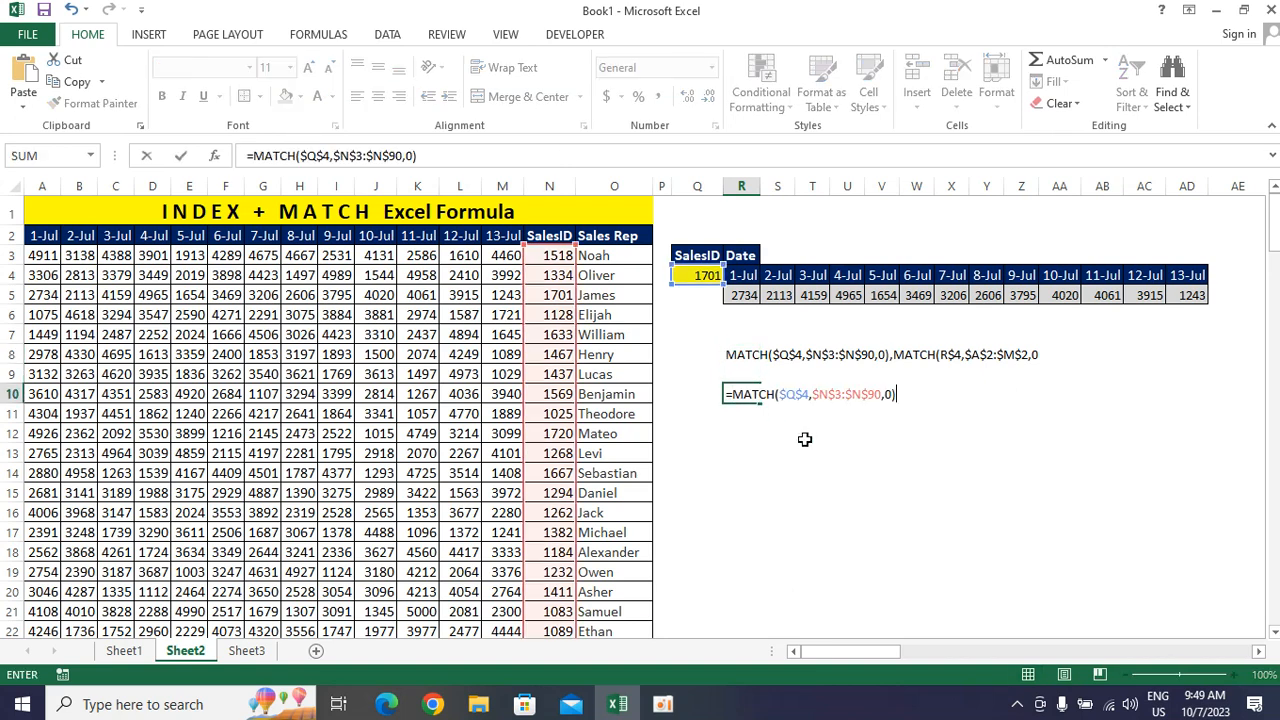
key(Return)
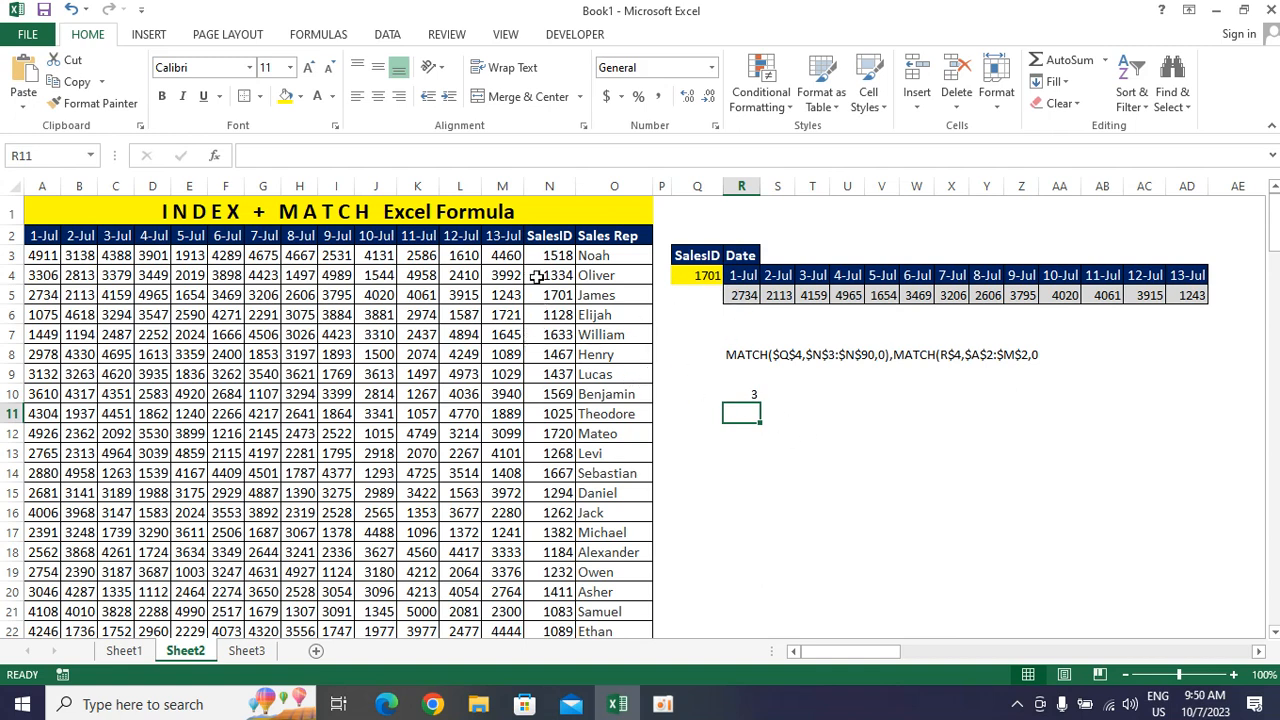
click(741, 355)
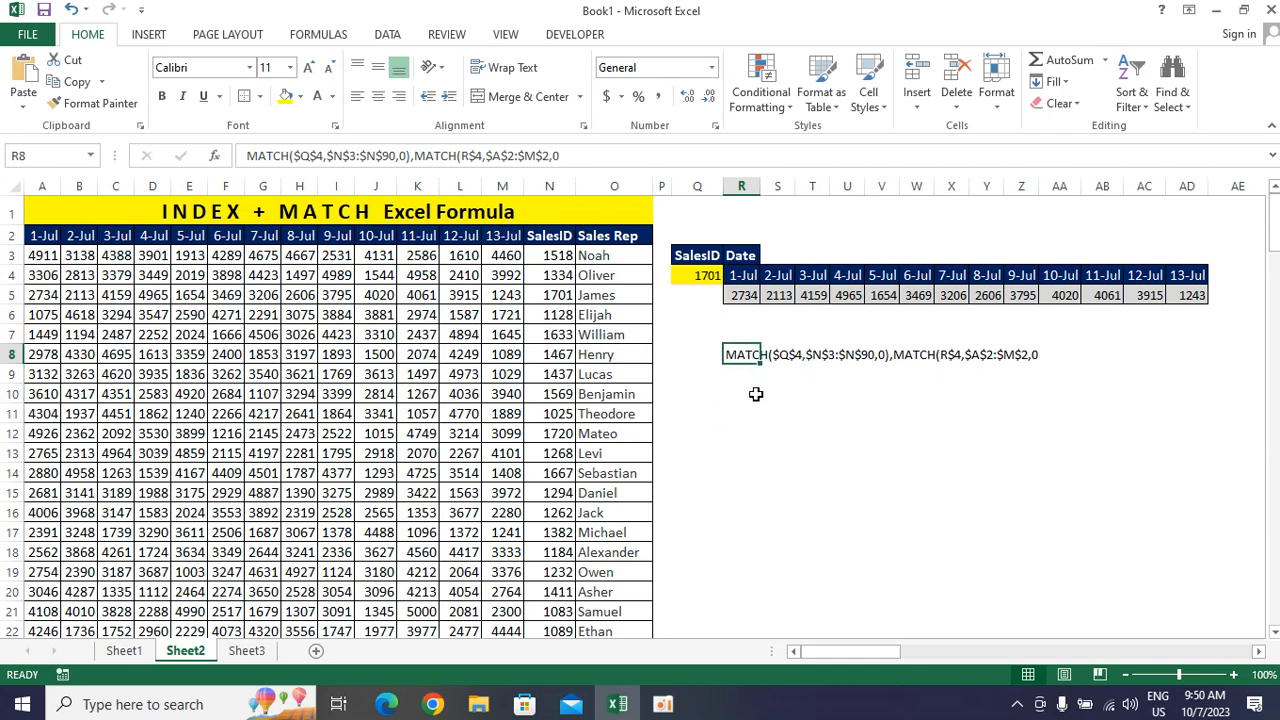
click(750, 394)
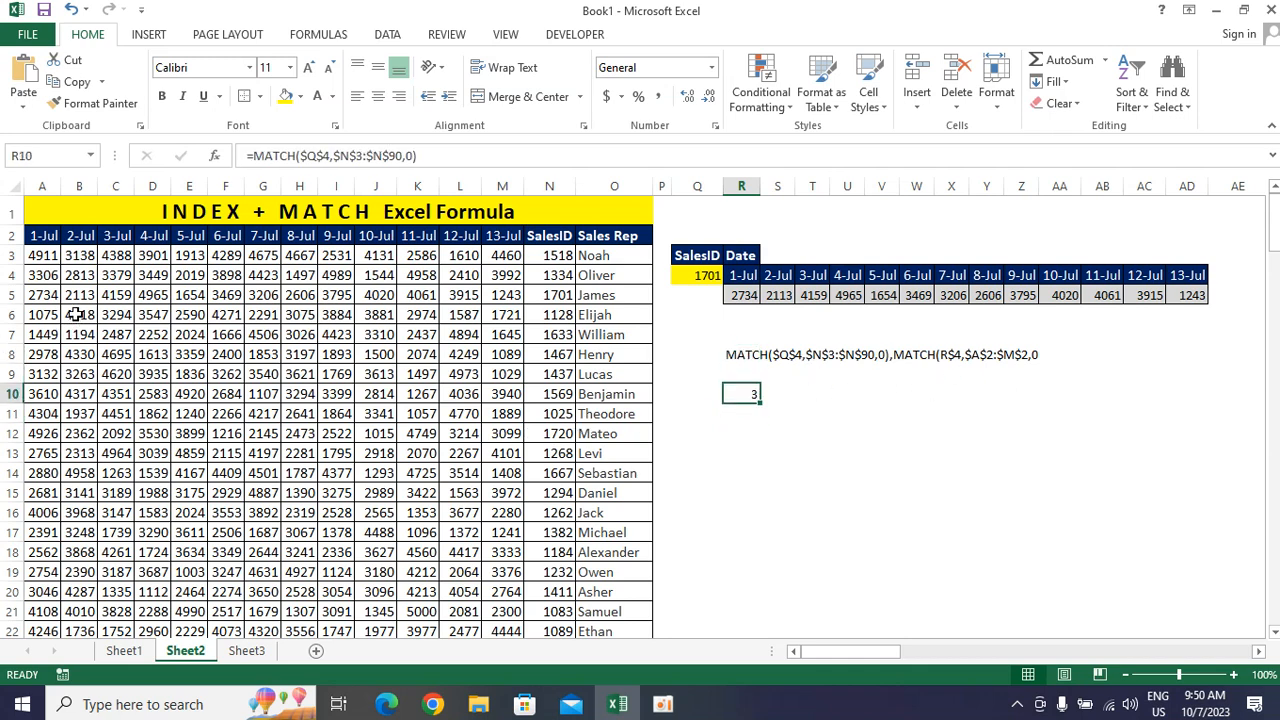
drag(8, 256, 12, 293)
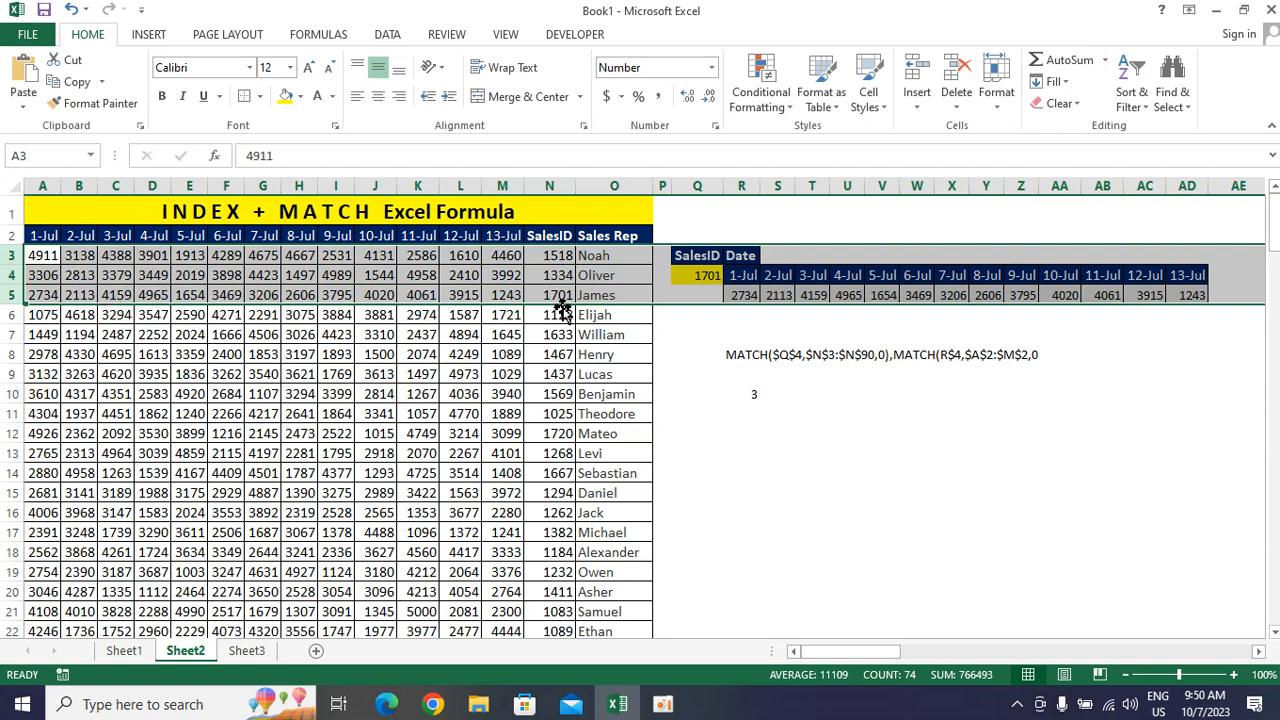
Copy the column-number part from the text in R8 and enter it in R11 as =MATCH(R$4,$A$2:$M$2,0)
click(761, 357)
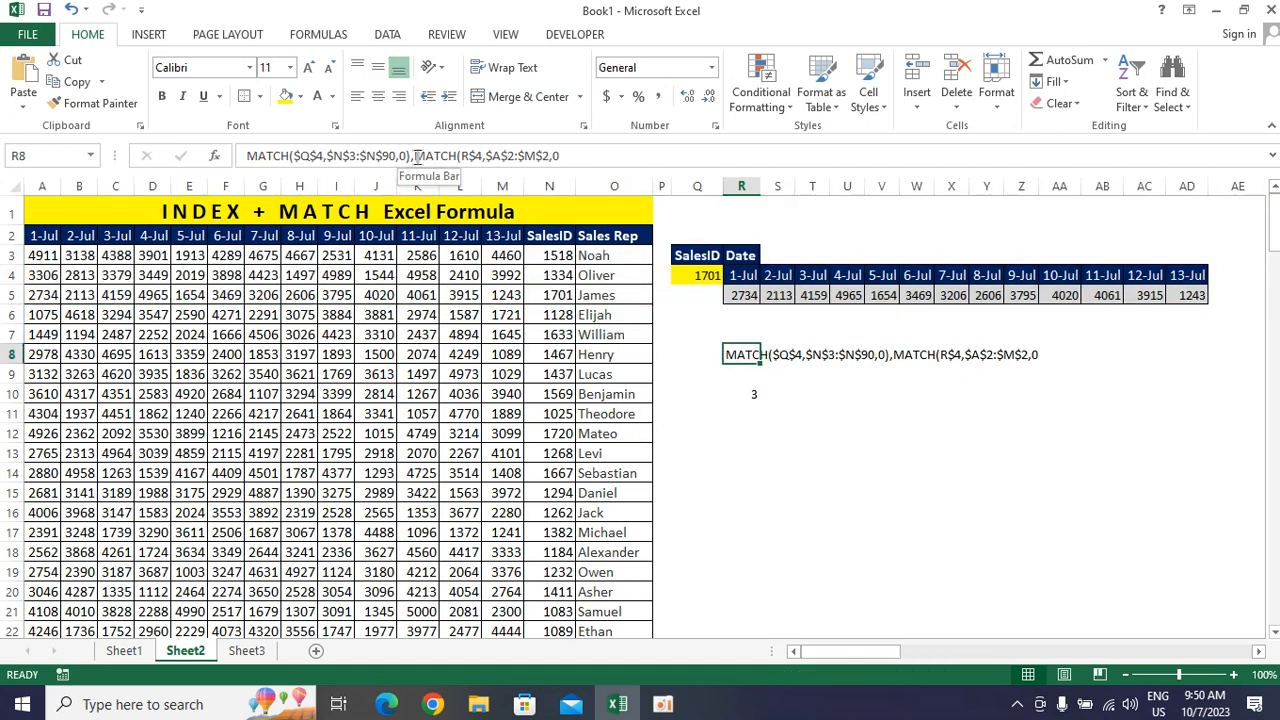
drag(416, 157, 598, 178)
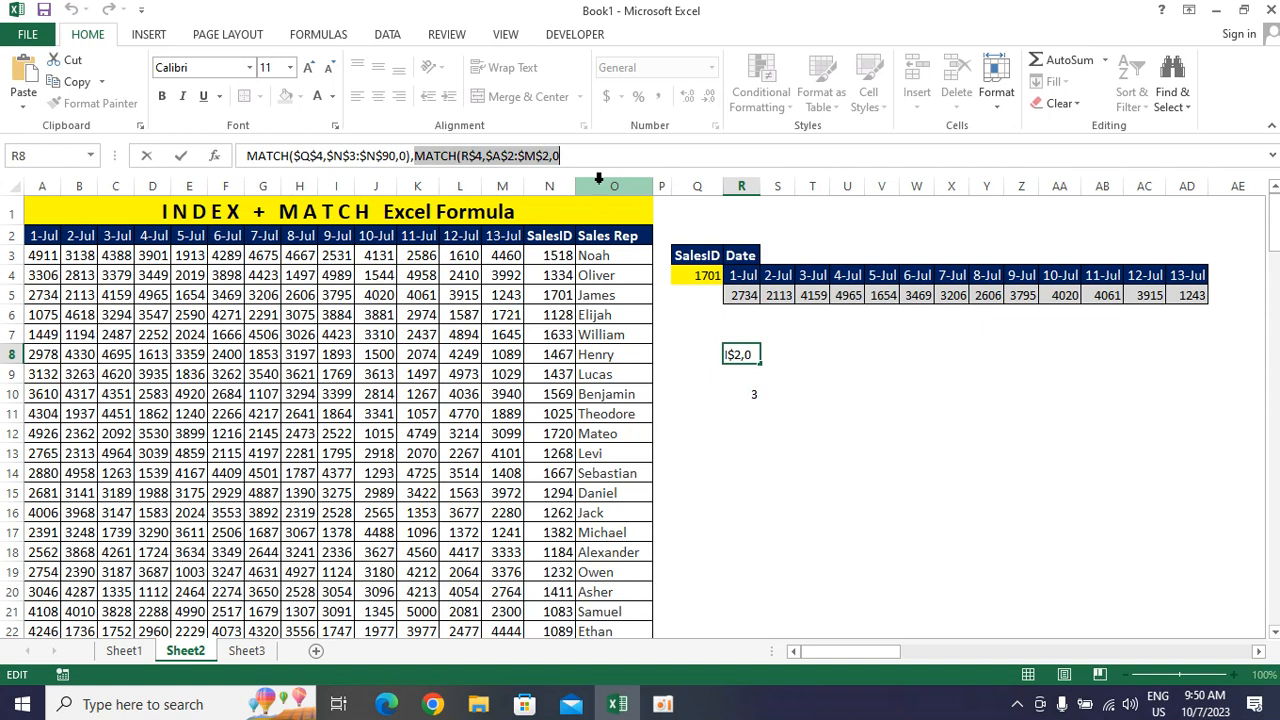
key(Escape)
click(752, 412)
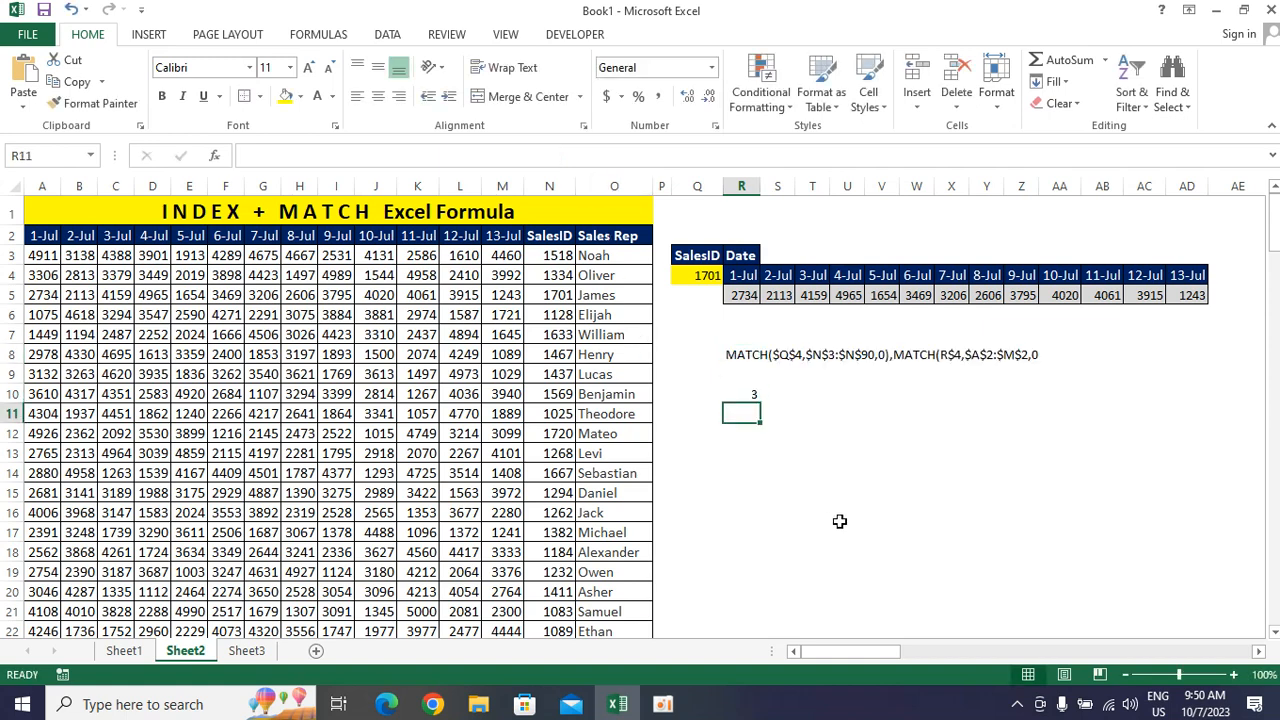
text(=)
key(ctrl+v)
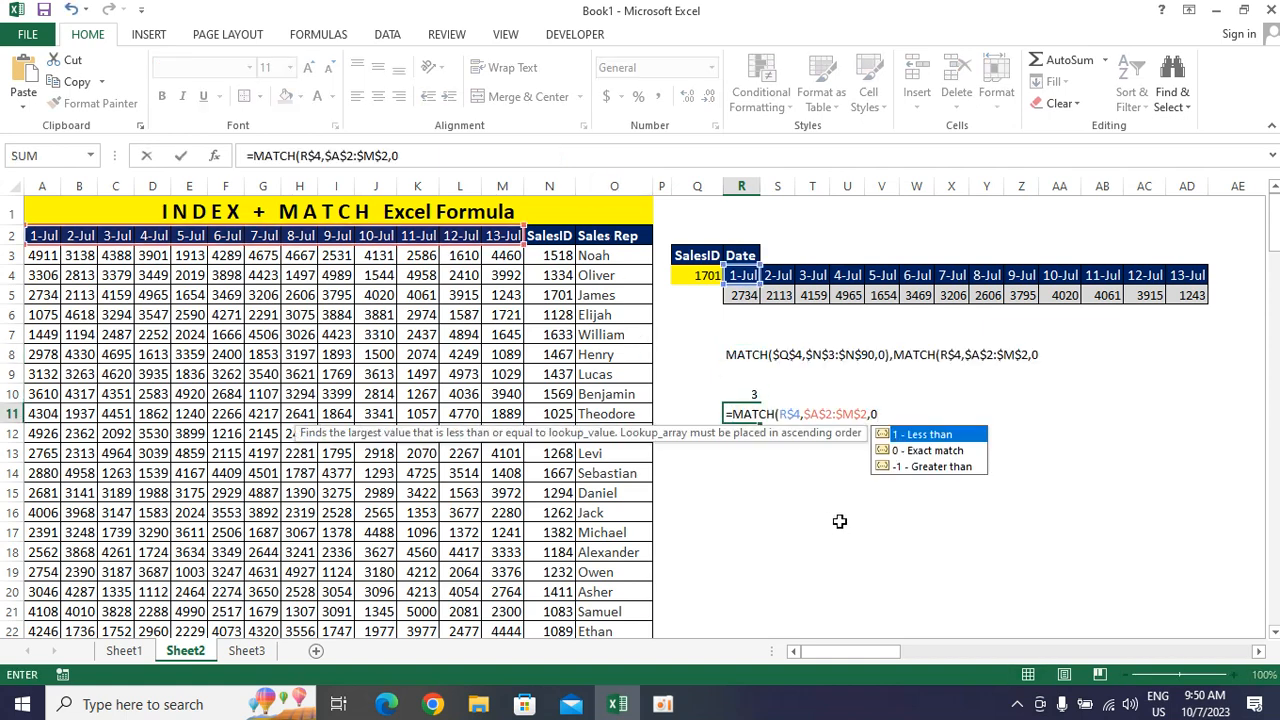
text())
key(Return)
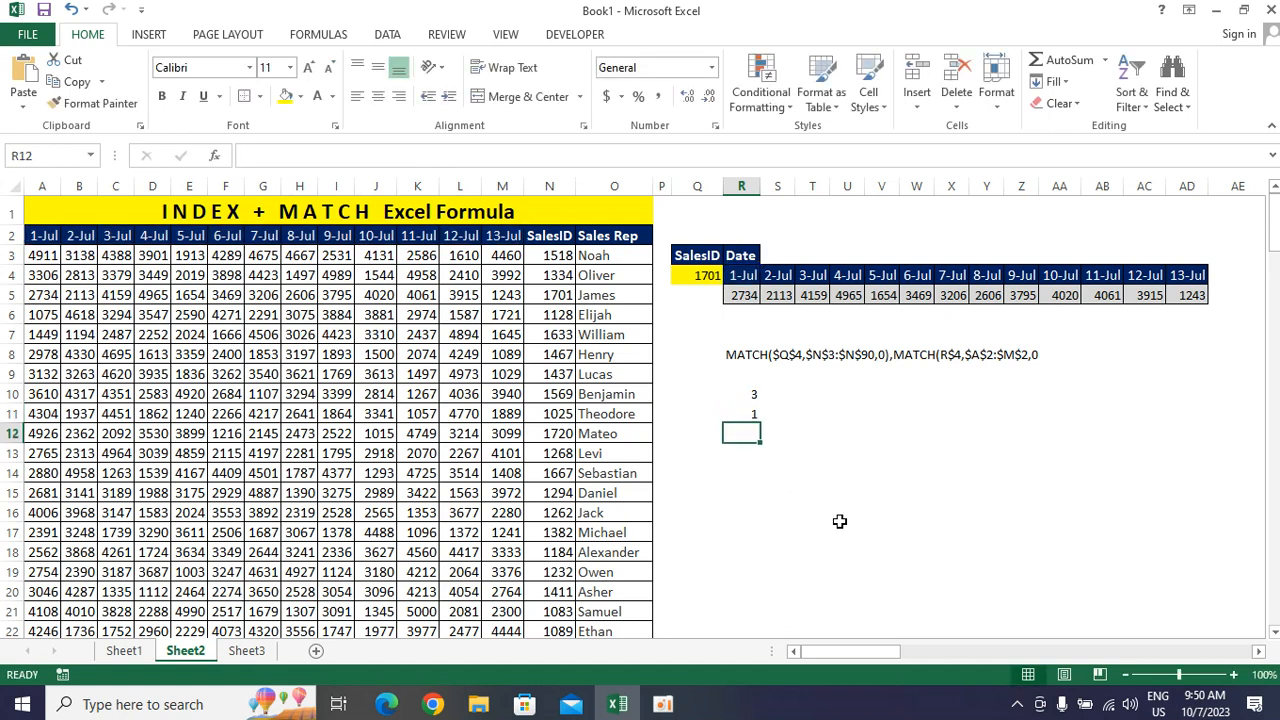
Examine the column MATCH in R11, the 1-Jul header, and the array and MATCH arguments of the INDEX formula in R5
key(Up)
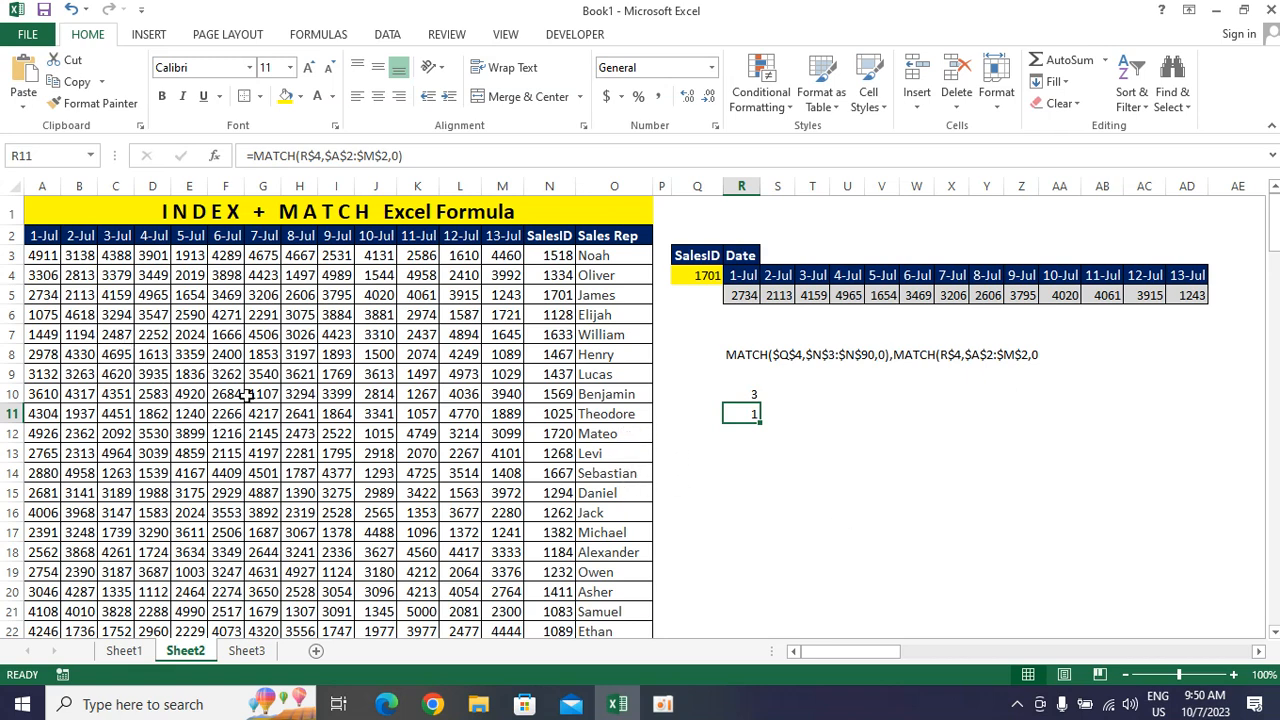
click(746, 297)
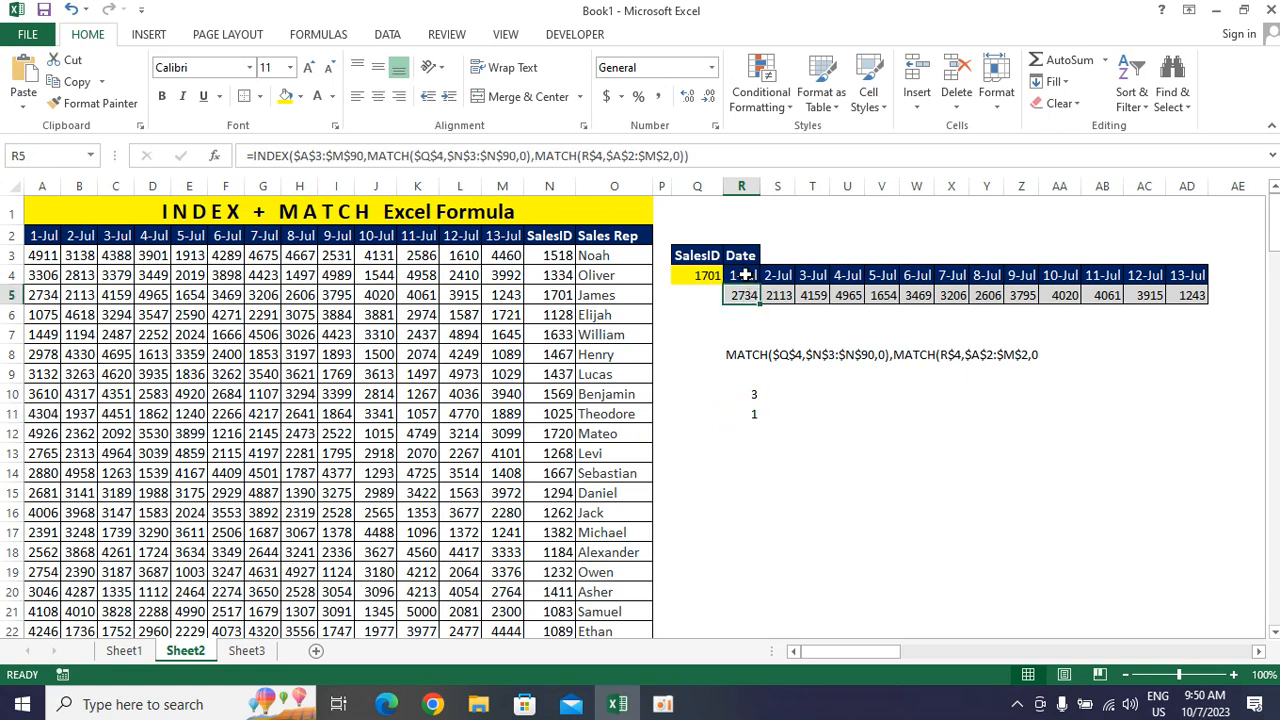
click(746, 276)
click(752, 414)
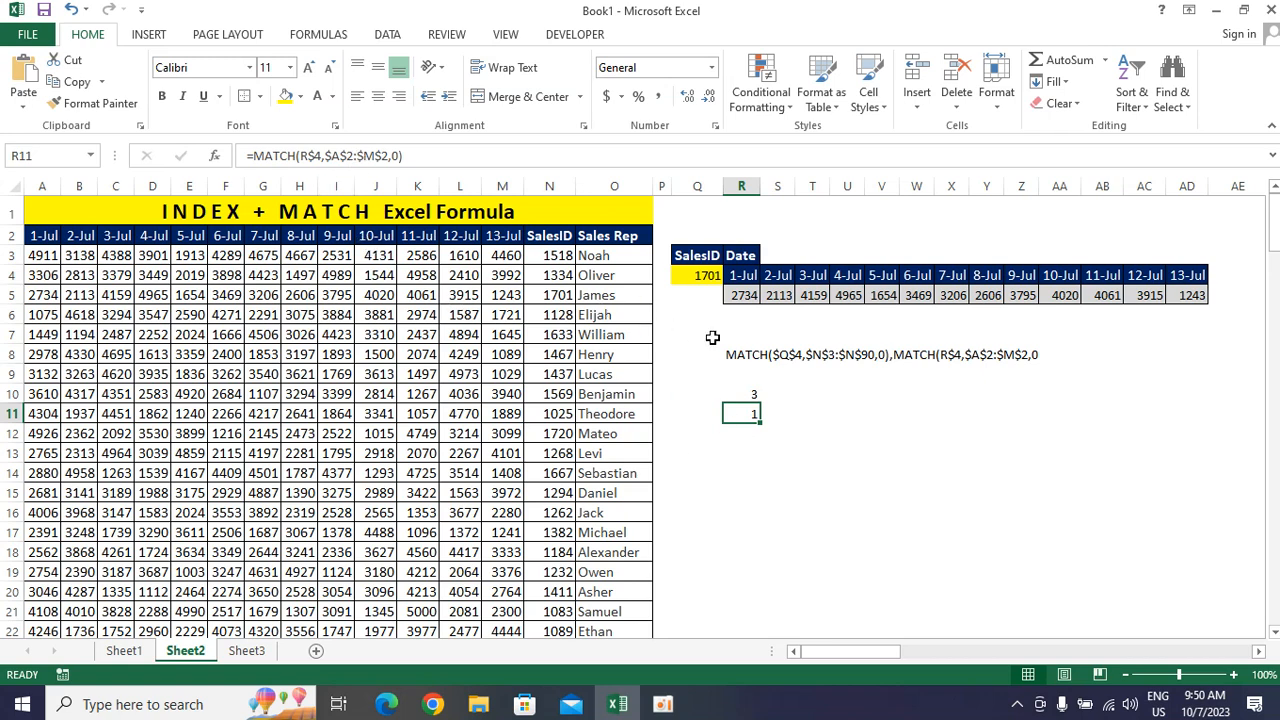
click(750, 296)
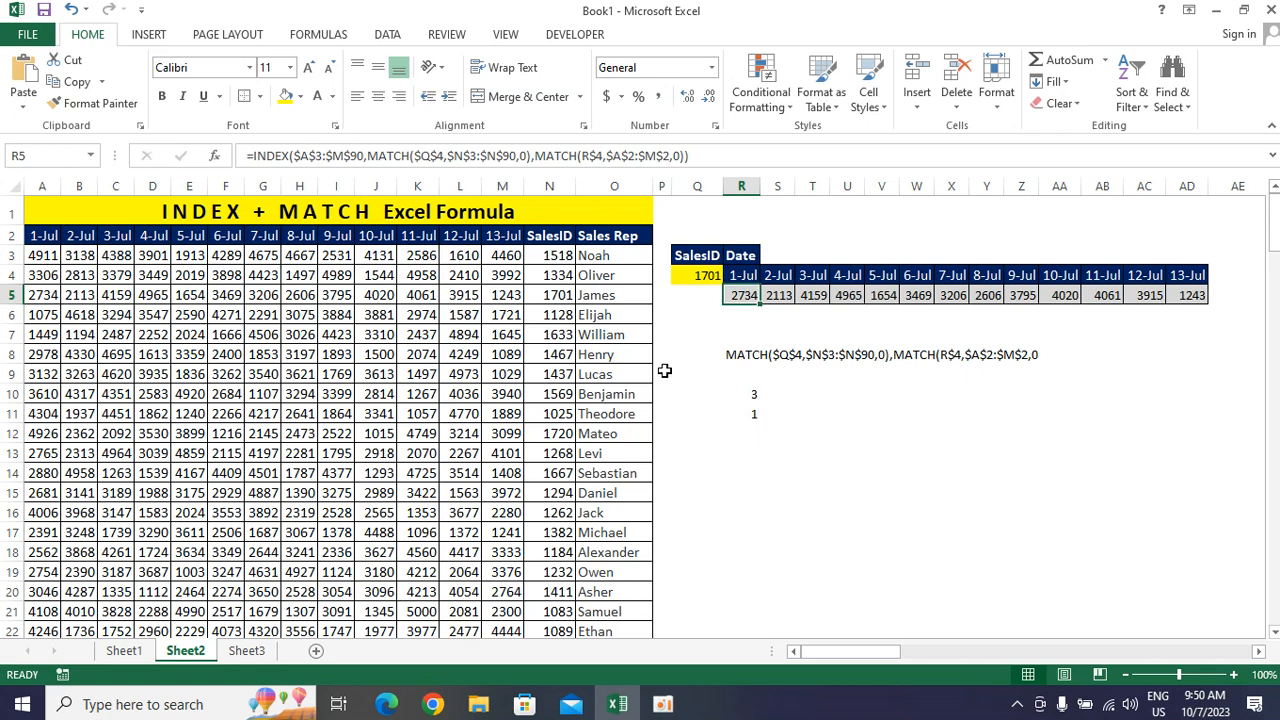
click(295, 157)
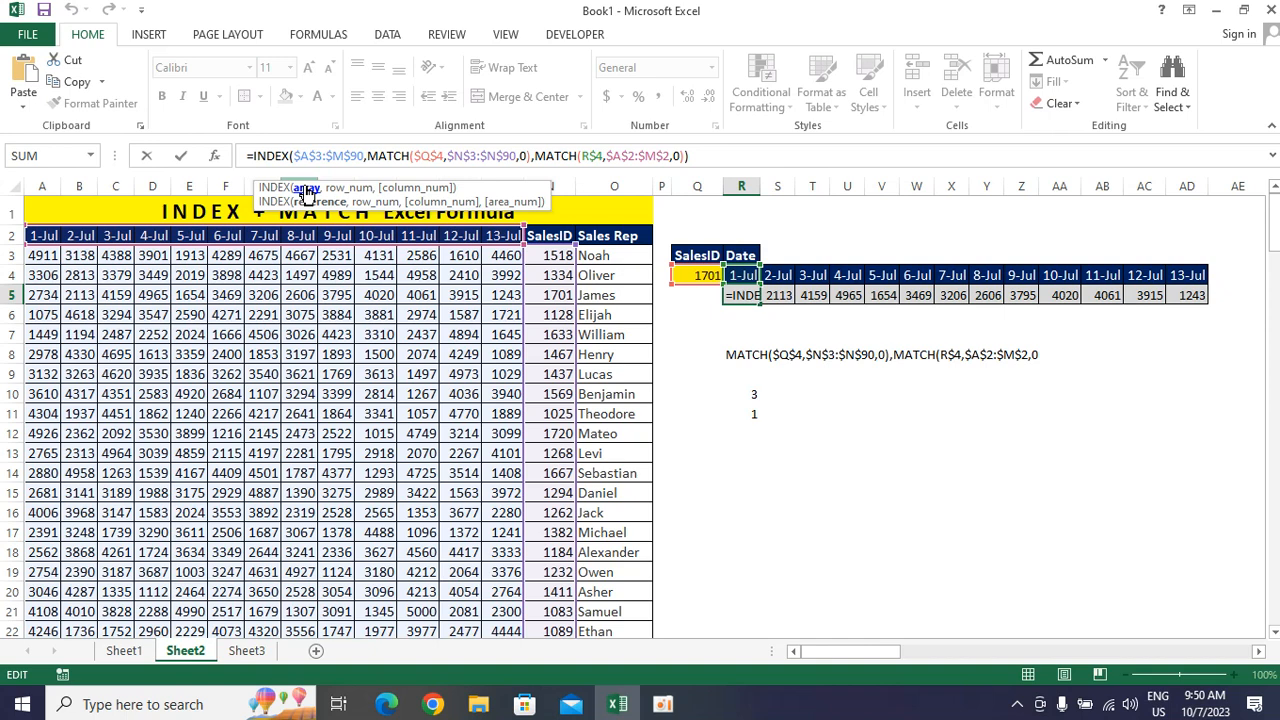
click(412, 160)
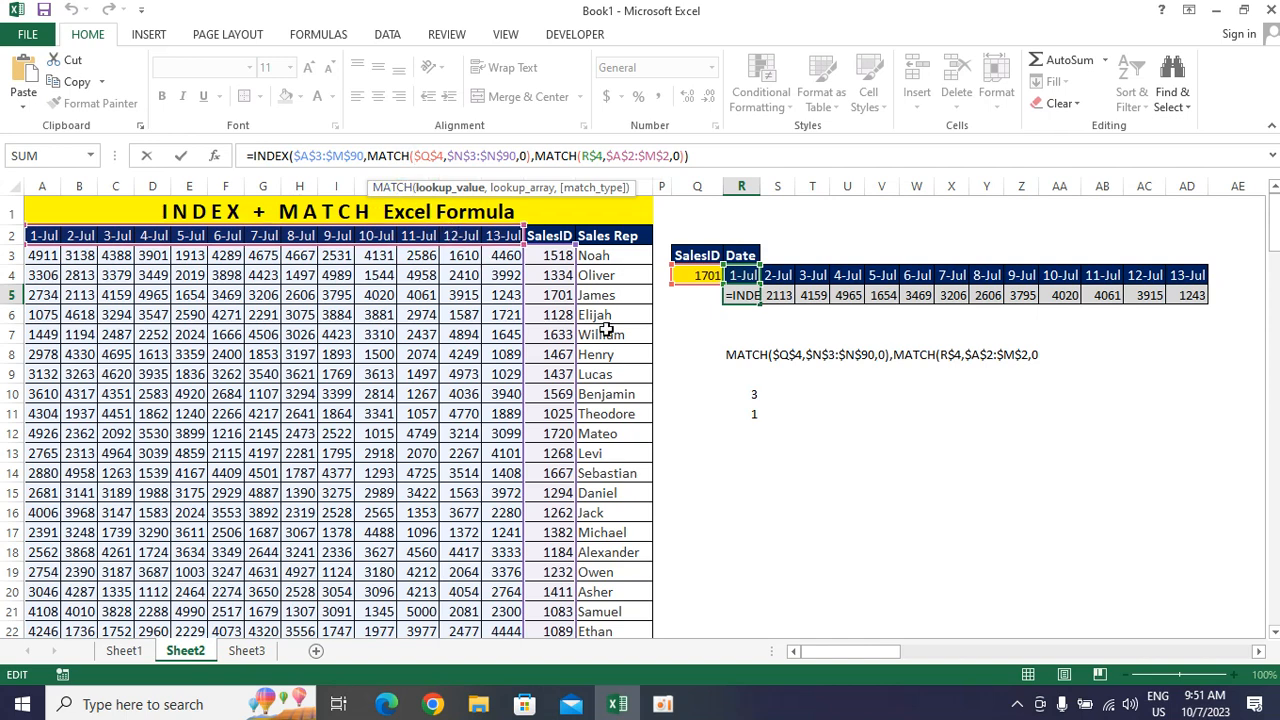
click(449, 190)
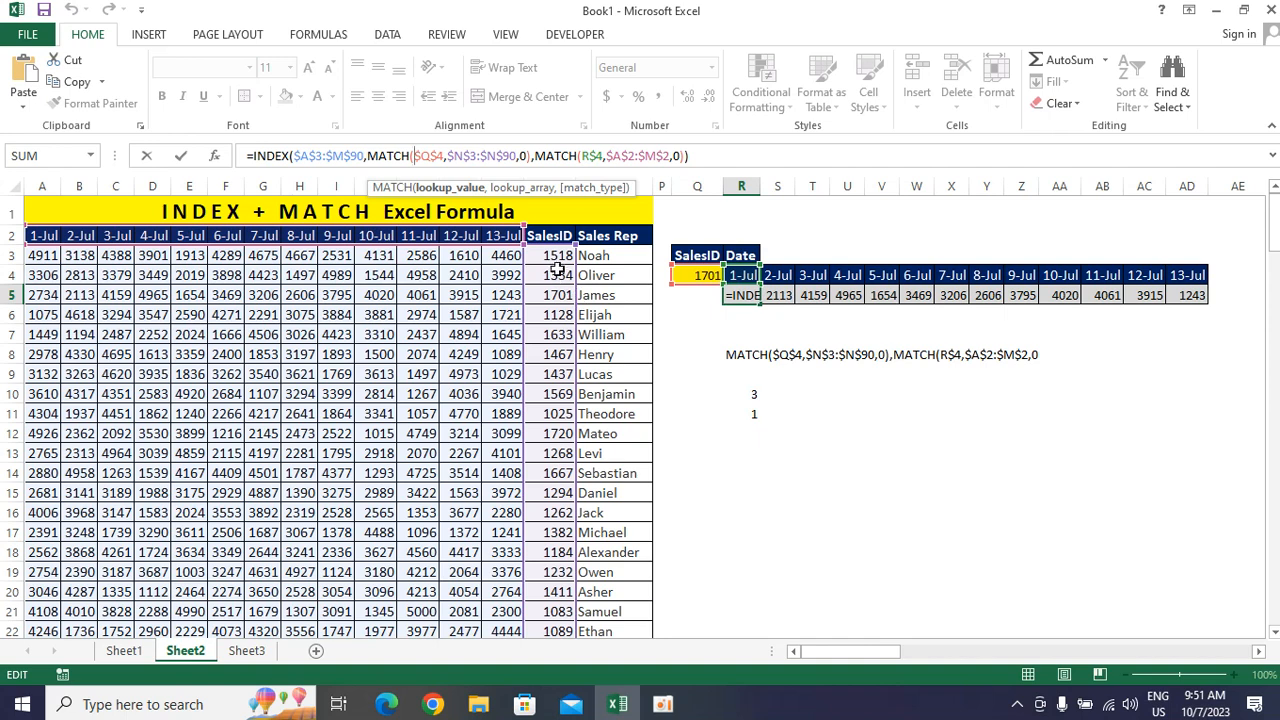
click(580, 158)
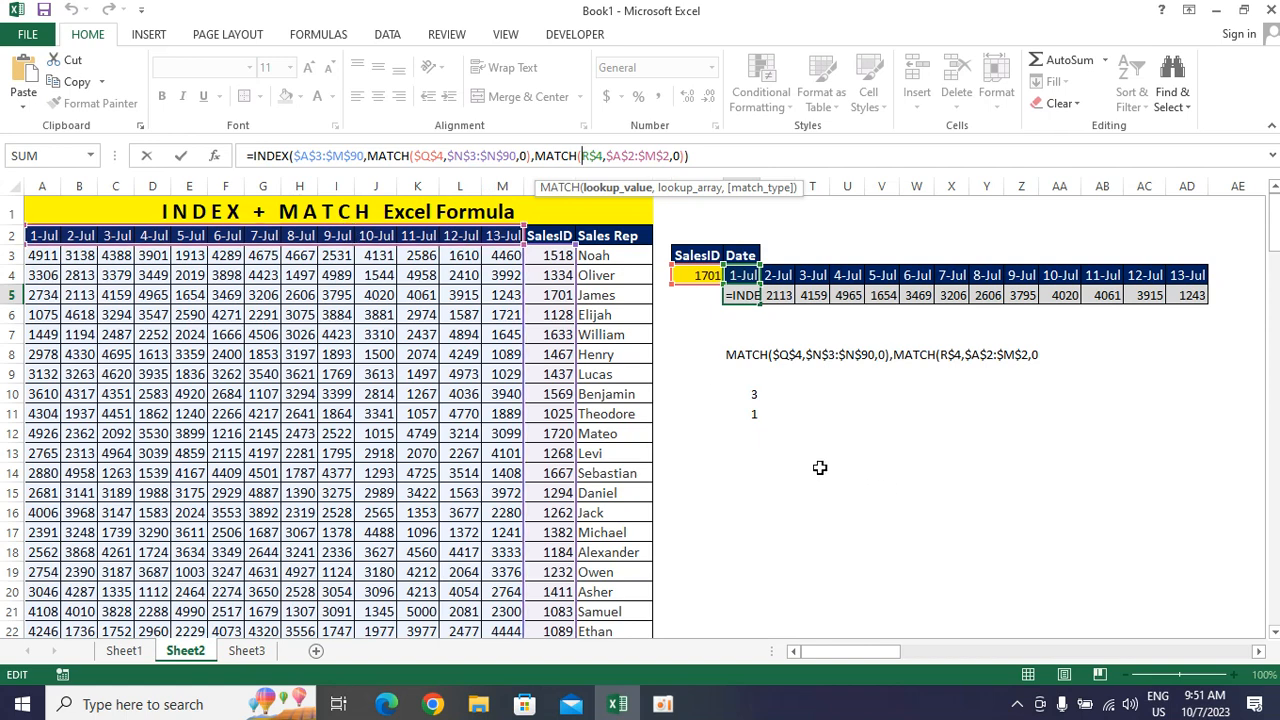
key(ctrl+Return)
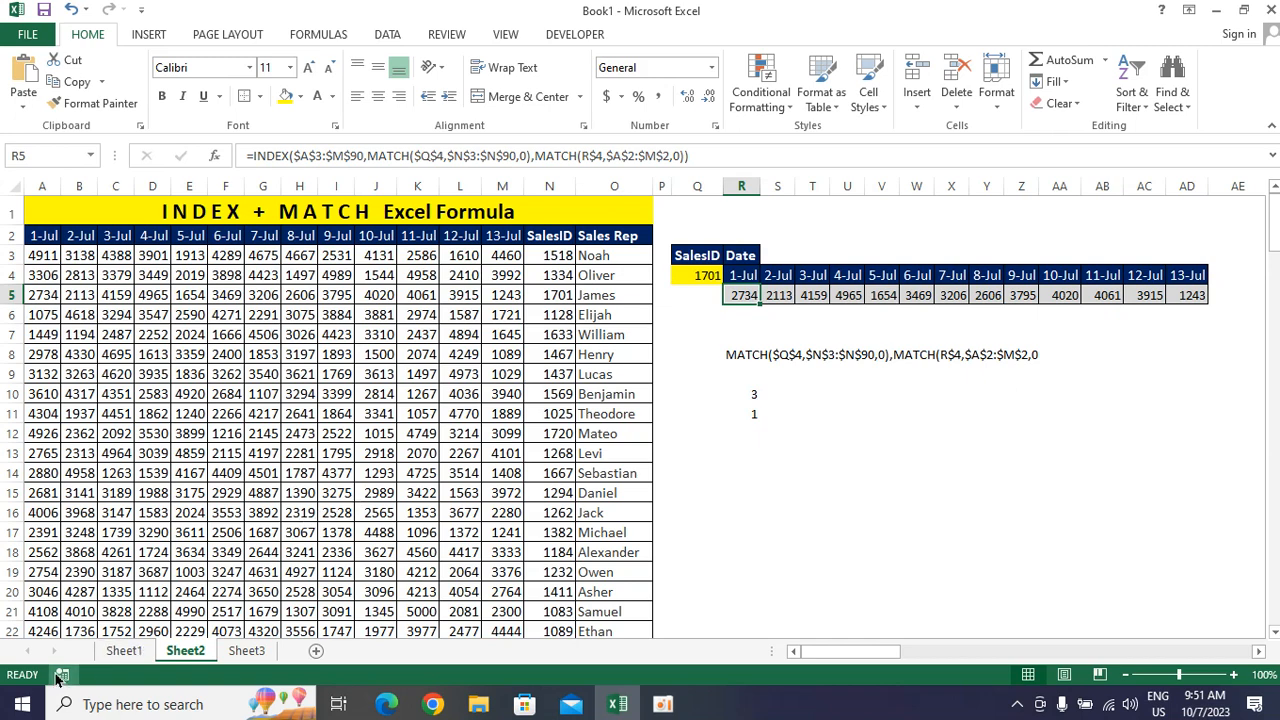
click(660, 712)
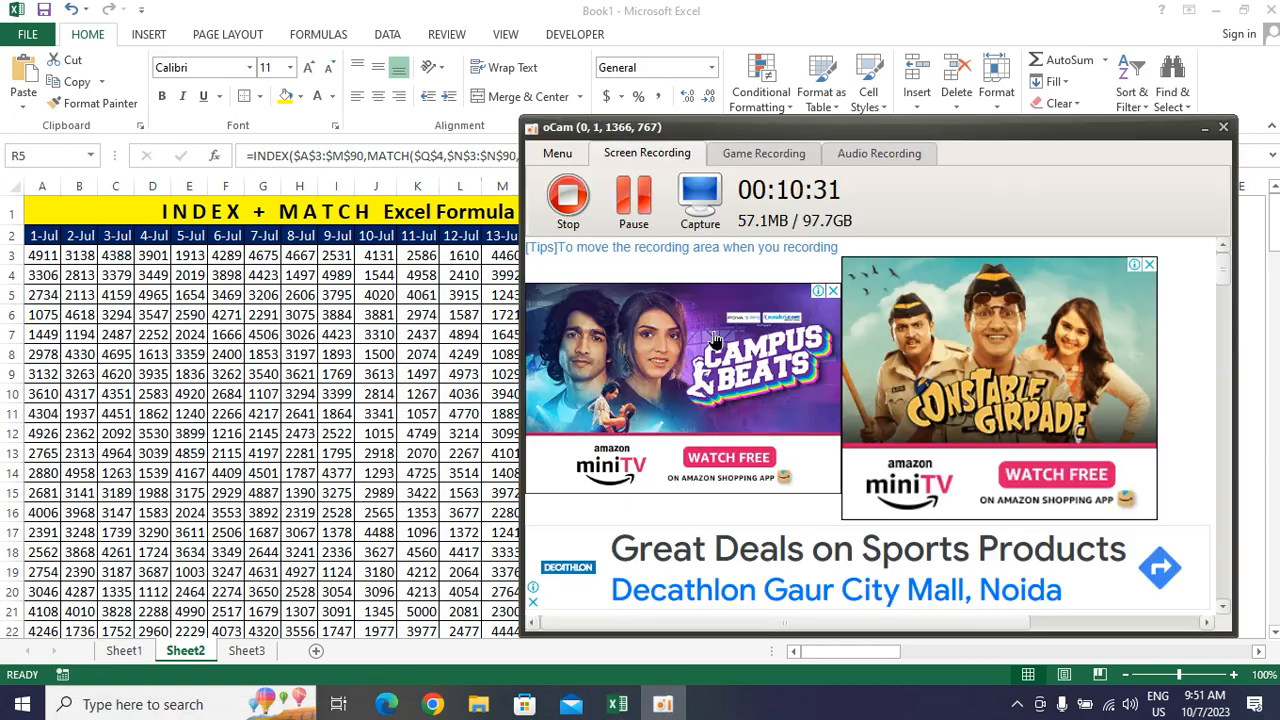